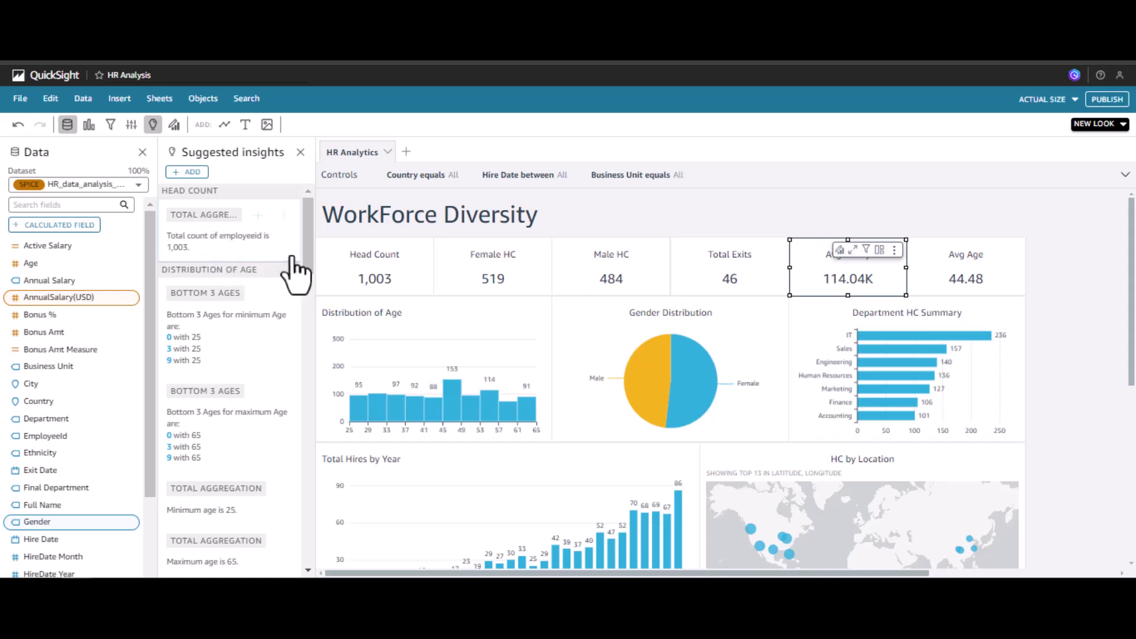
Step: Add the suggested insight for the top 3 final departments, from the Department HC Summary suggestions, to the sheet
drag(304, 249, 304, 264)
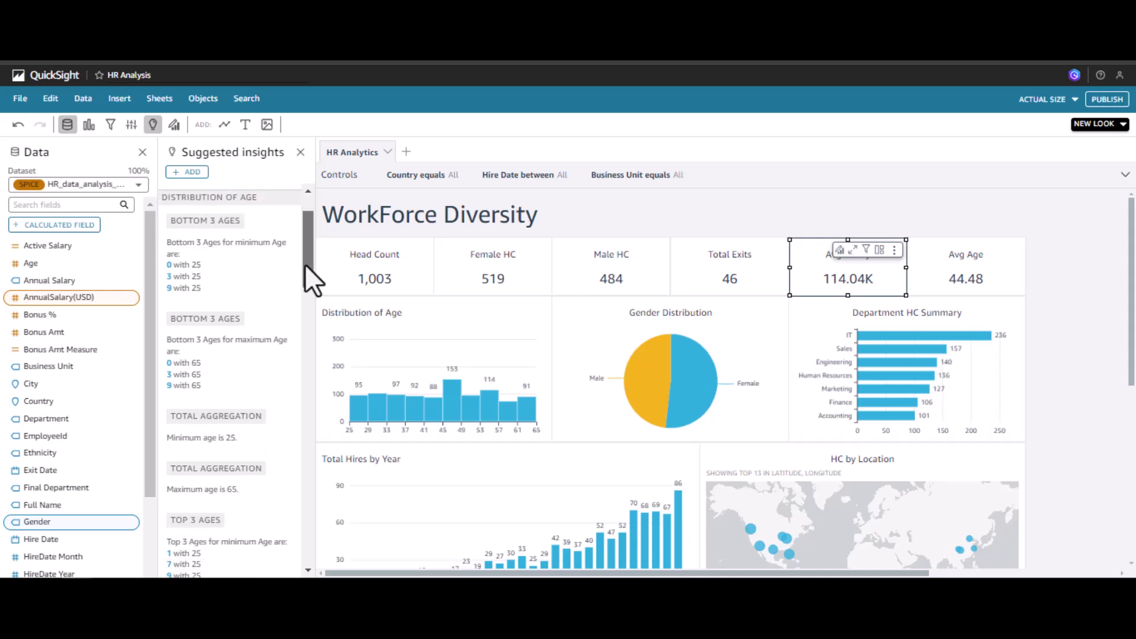
drag(1130, 309, 1133, 503)
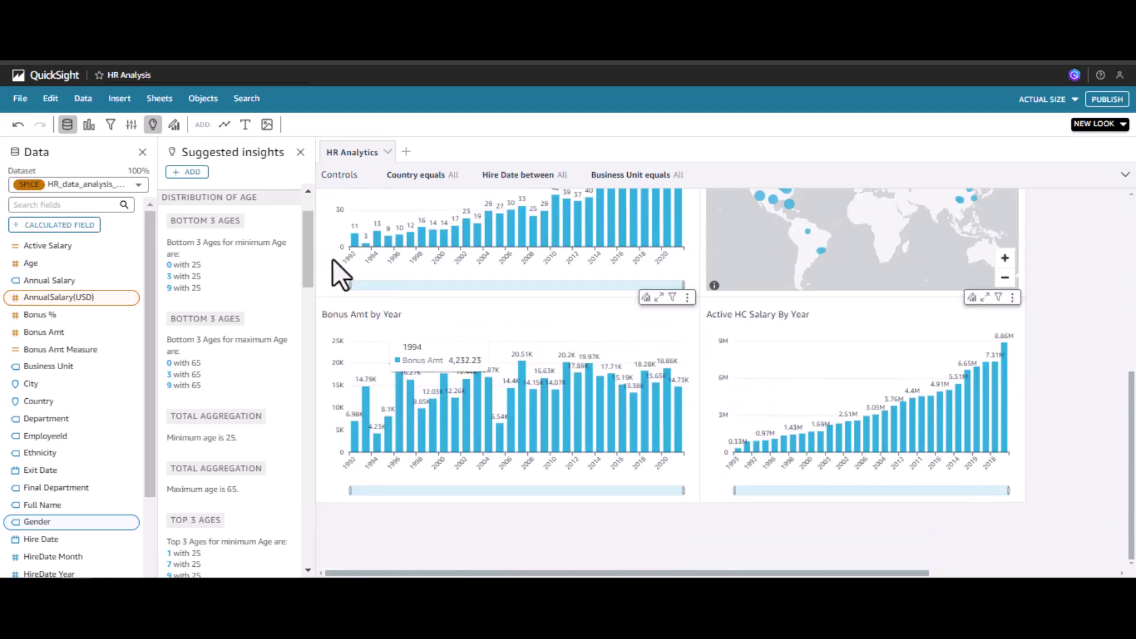
drag(305, 239, 299, 360)
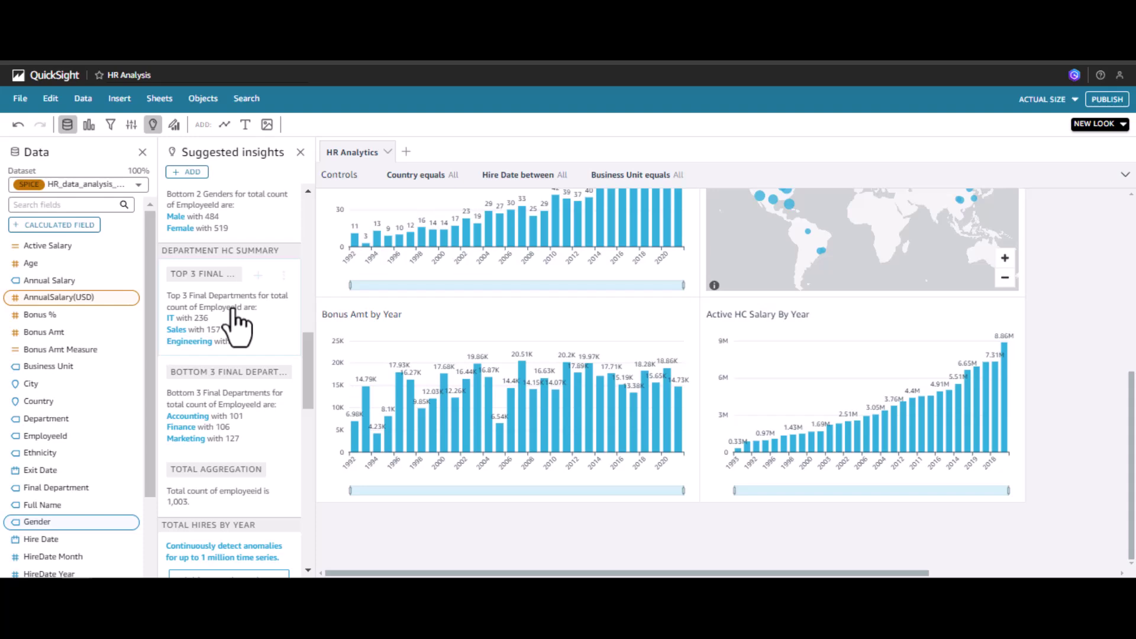
click(258, 275)
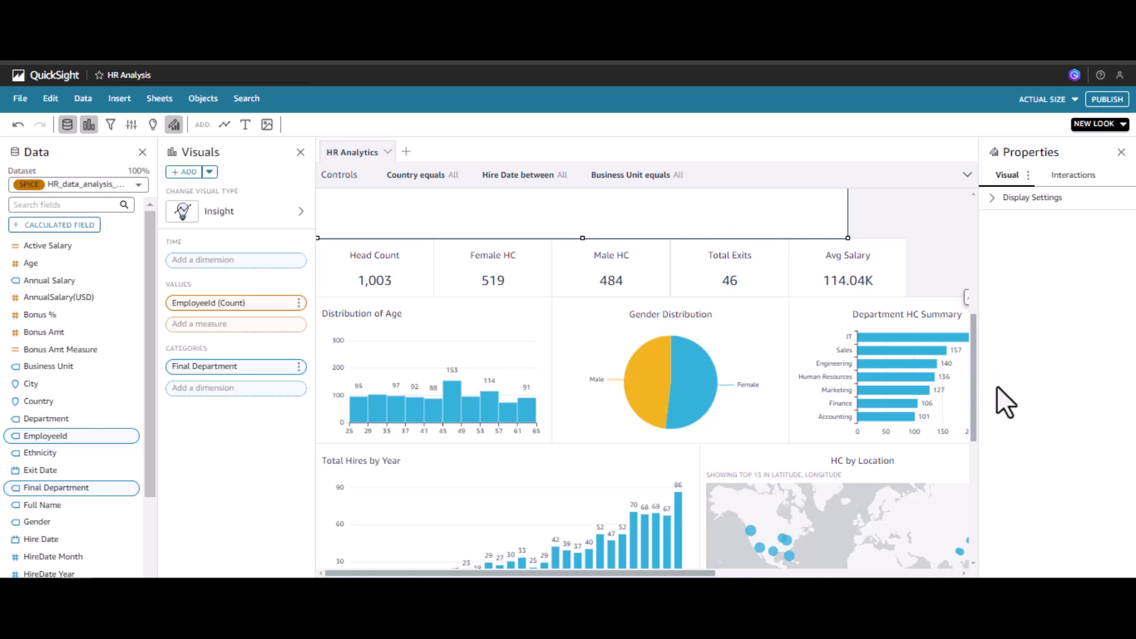
Step: Shrink the Top ranked insight to a short card and place it below the Bonus Amt by Year chart
drag(972, 346, 986, 245)
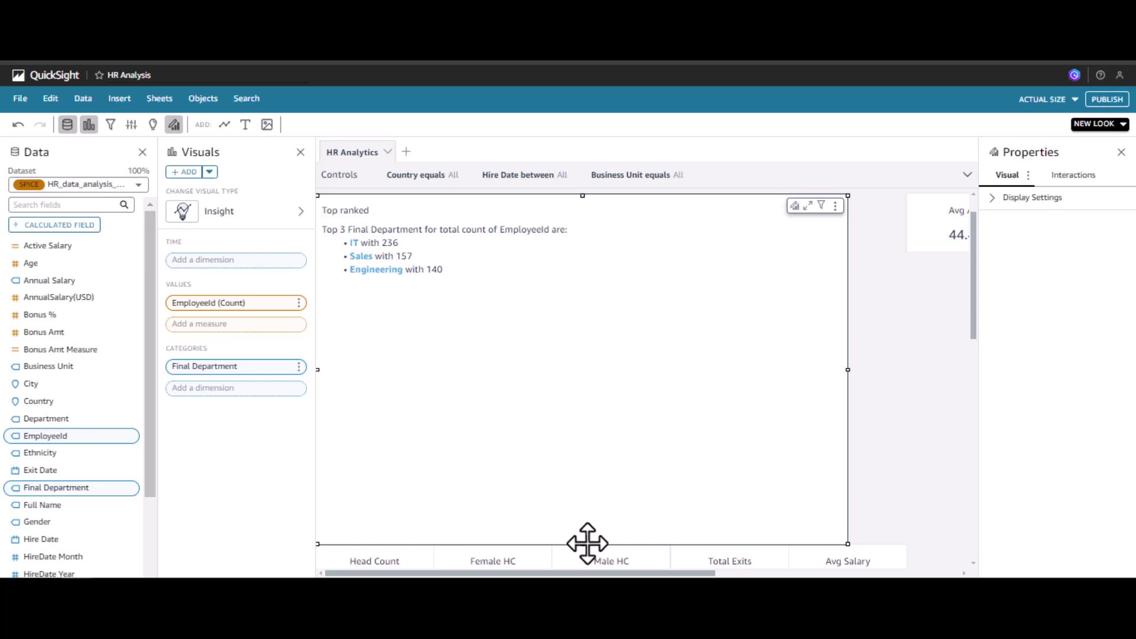
drag(583, 543, 754, 286)
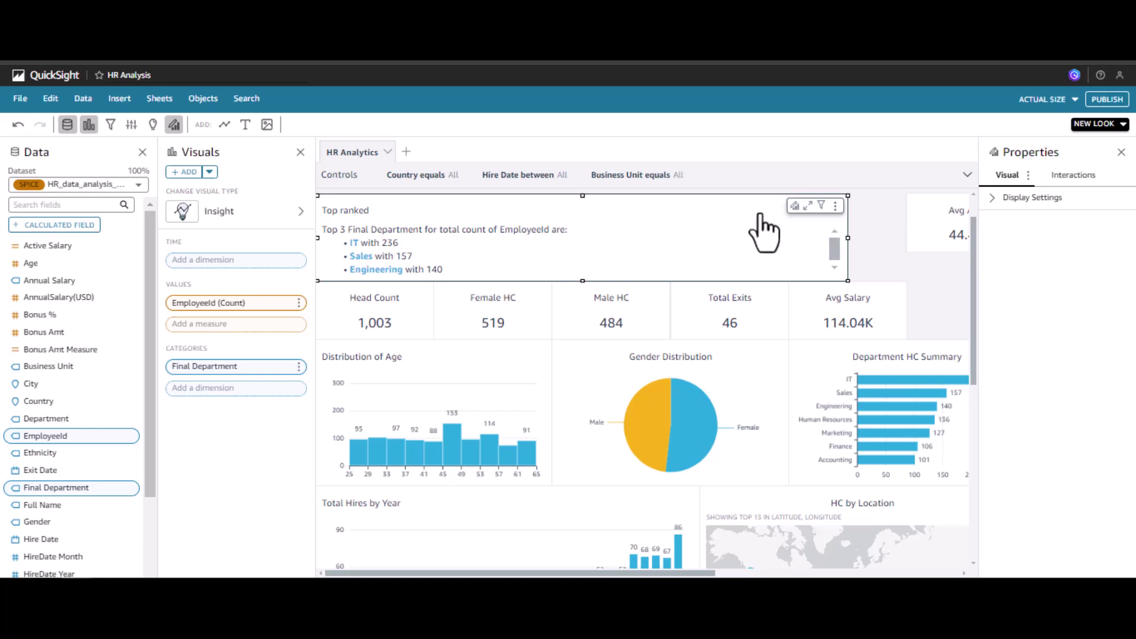
drag(737, 196, 828, 426)
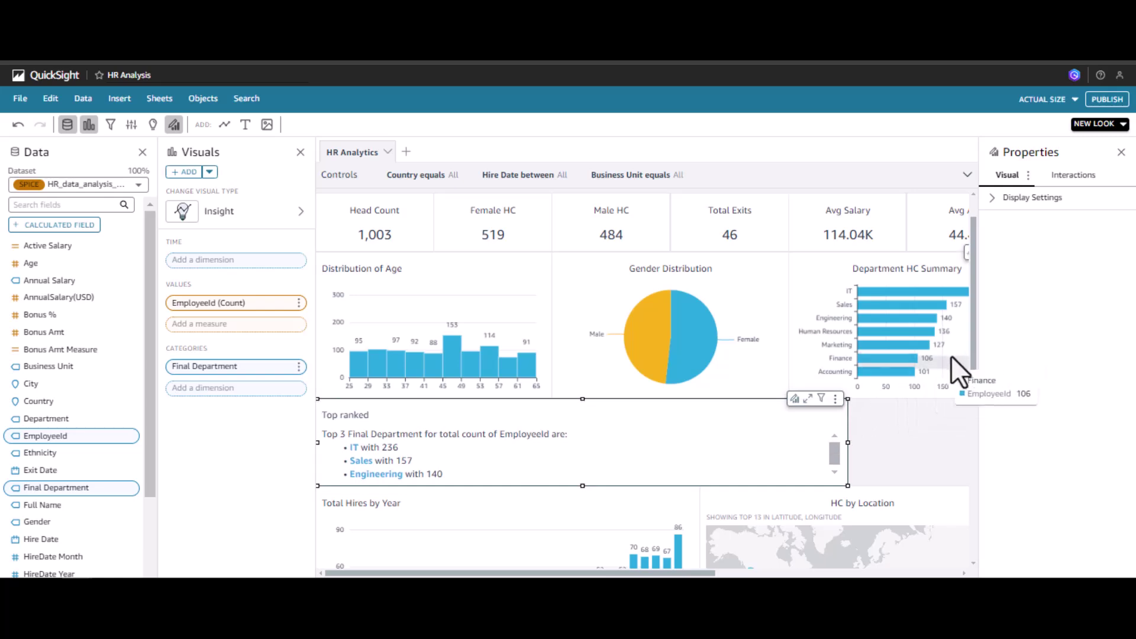
drag(972, 310, 986, 413)
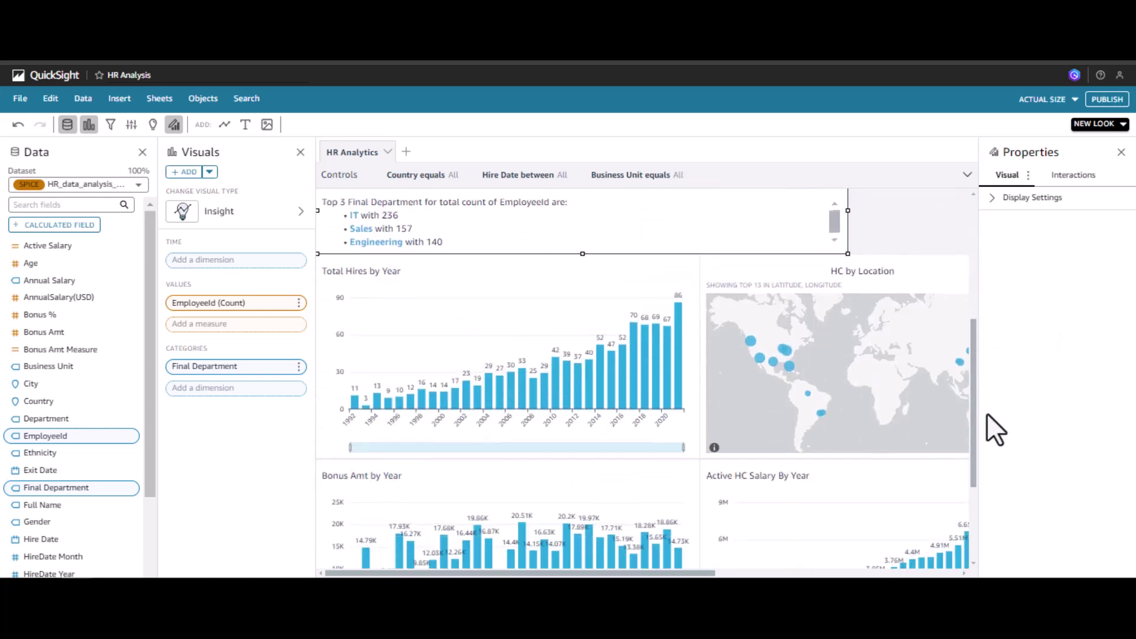
drag(736, 250, 700, 453)
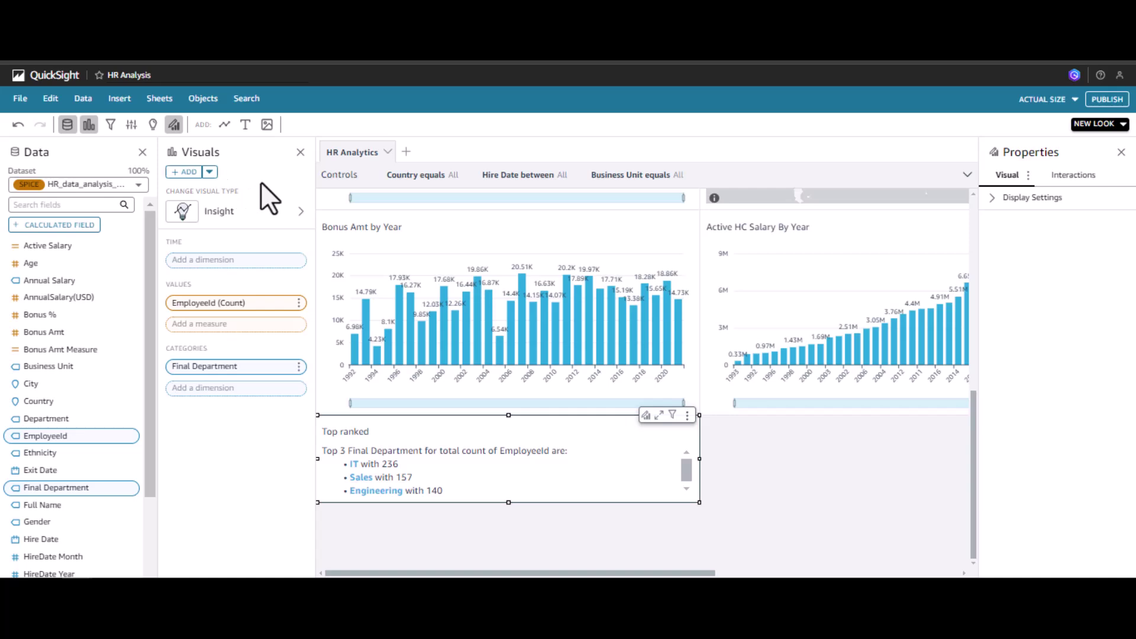
Step: Add the suggested bottom 3 final departments insight and place it, shortened, below Active HC Salary By Year beside the Top ranked insight
click(153, 125)
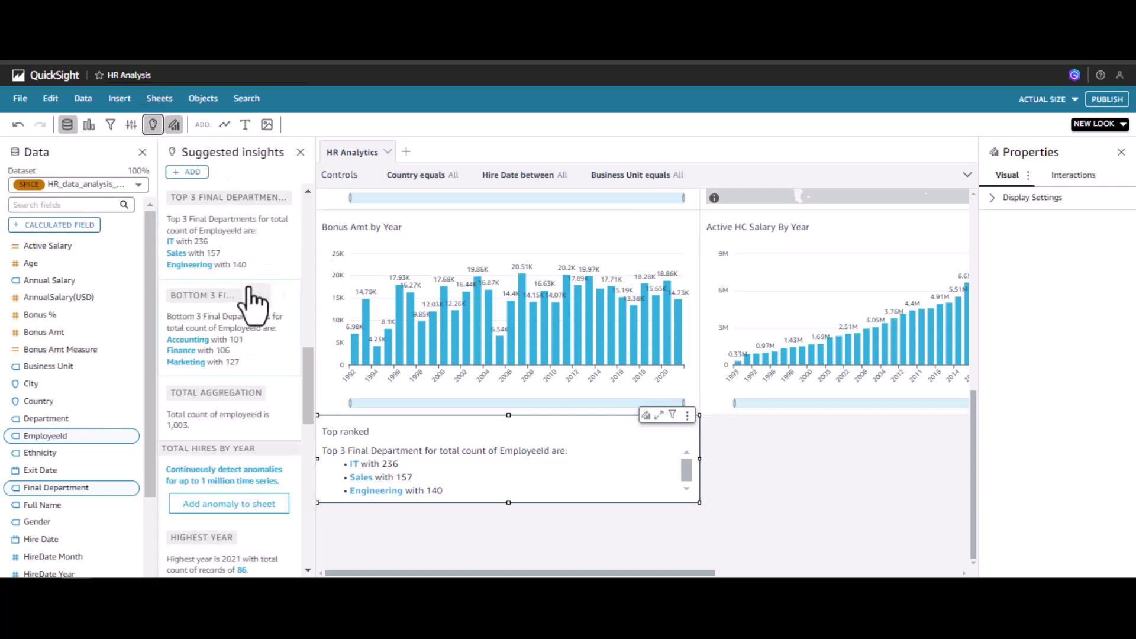
click(258, 297)
scroll(330, 436, up, 5)
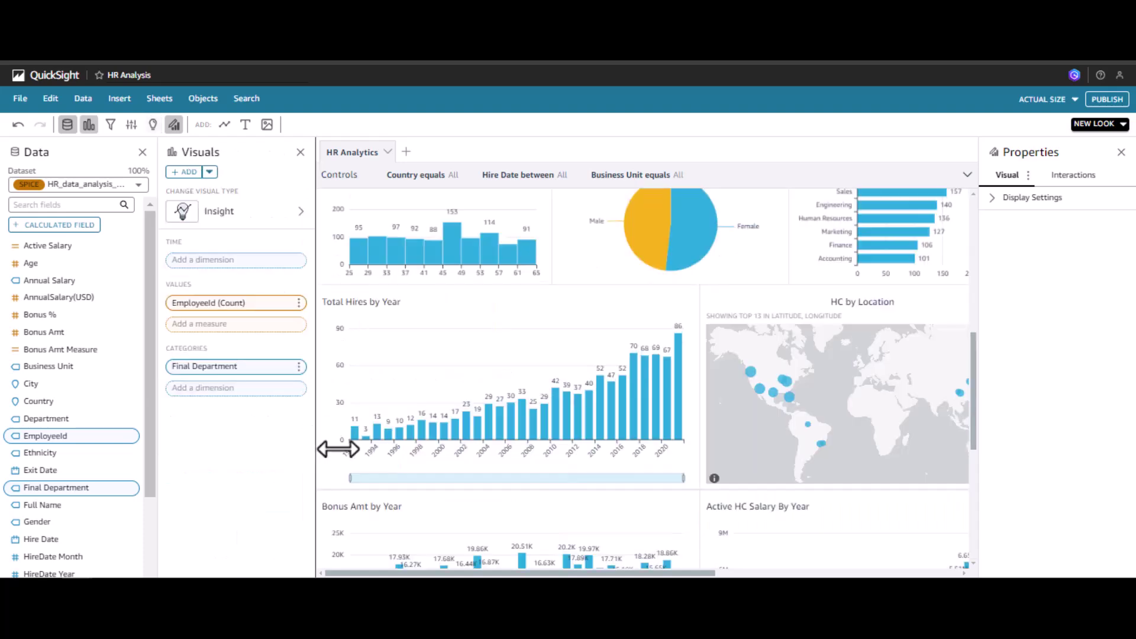
drag(975, 410, 971, 233)
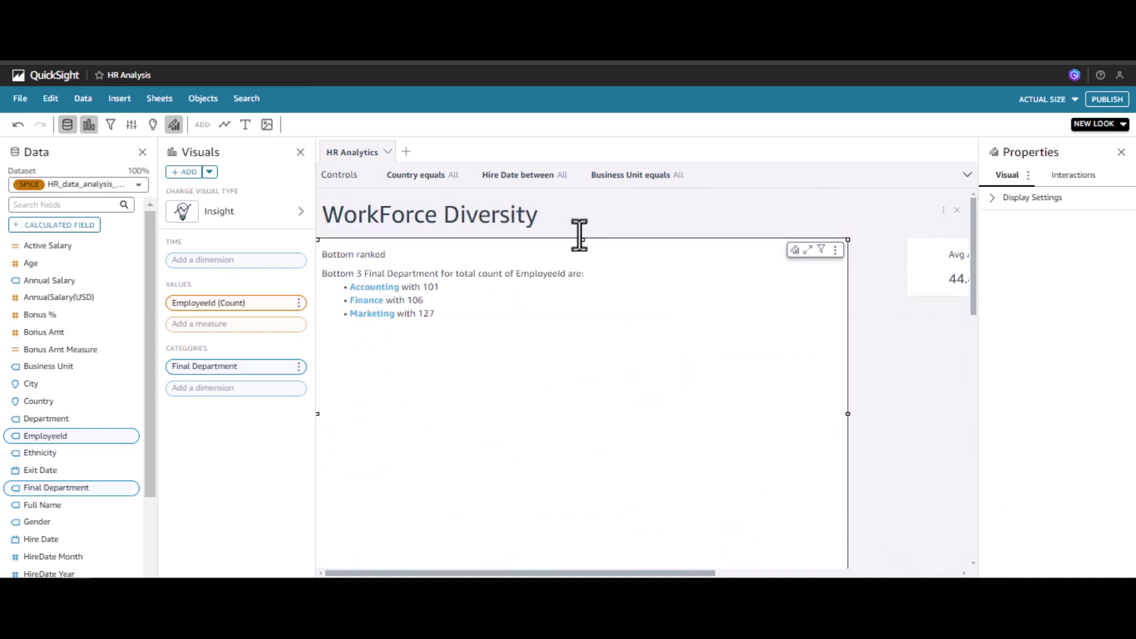
drag(580, 239, 594, 465)
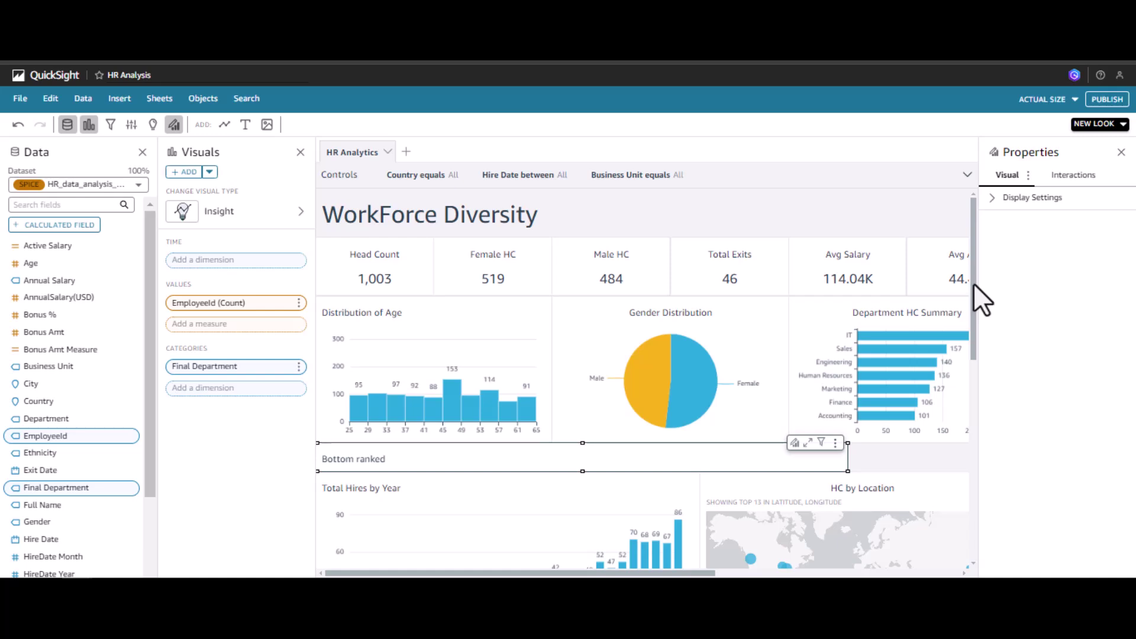
scroll(974, 283, down, 5)
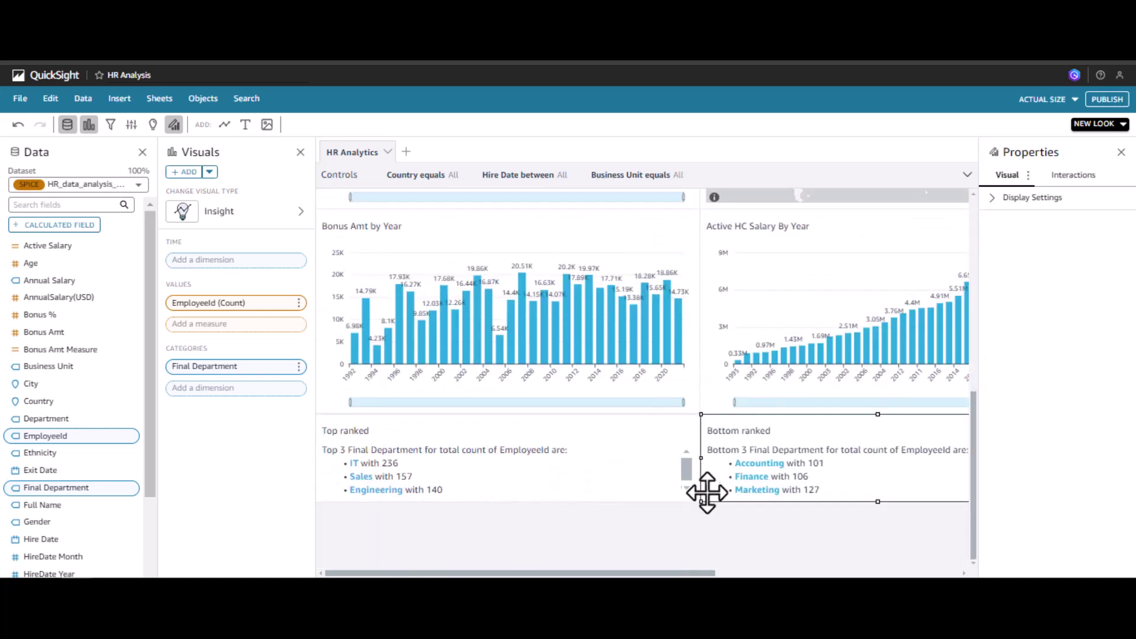
click(630, 525)
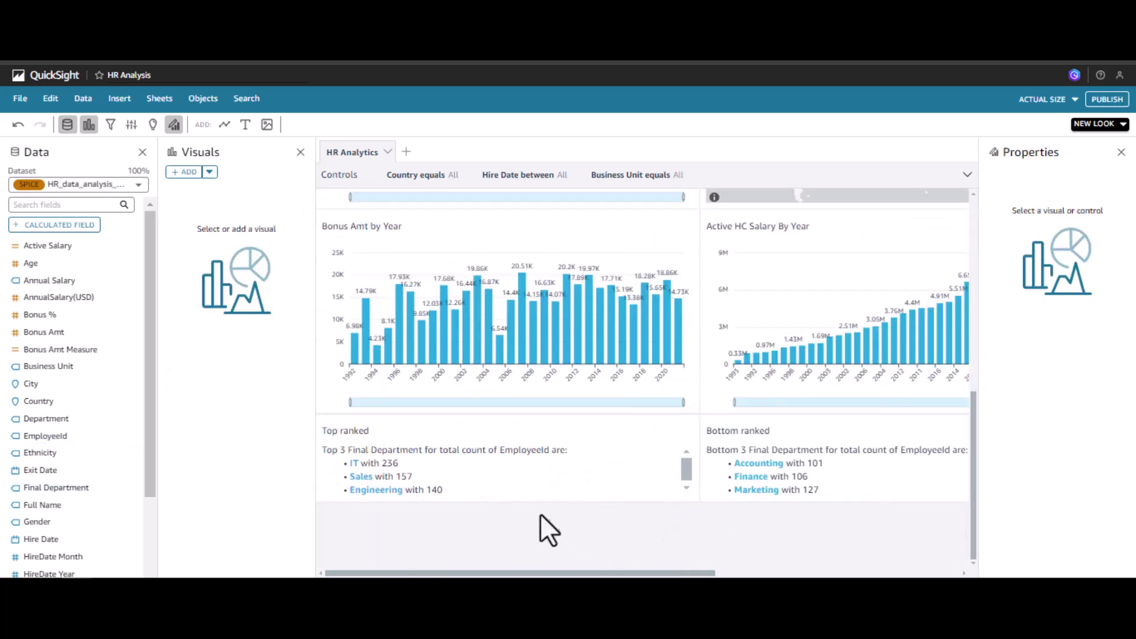
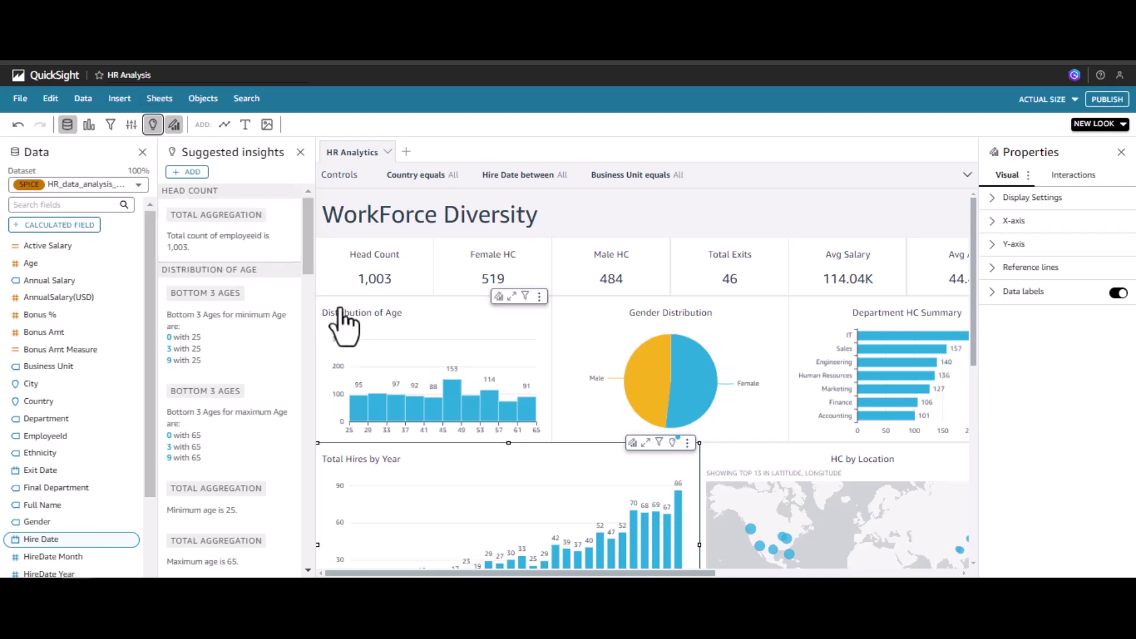
Step: Add the suggested Growth rate insight for Total Hires by Year and resize it to a wide, short strip above the Head Count row
drag(306, 251, 253, 393)
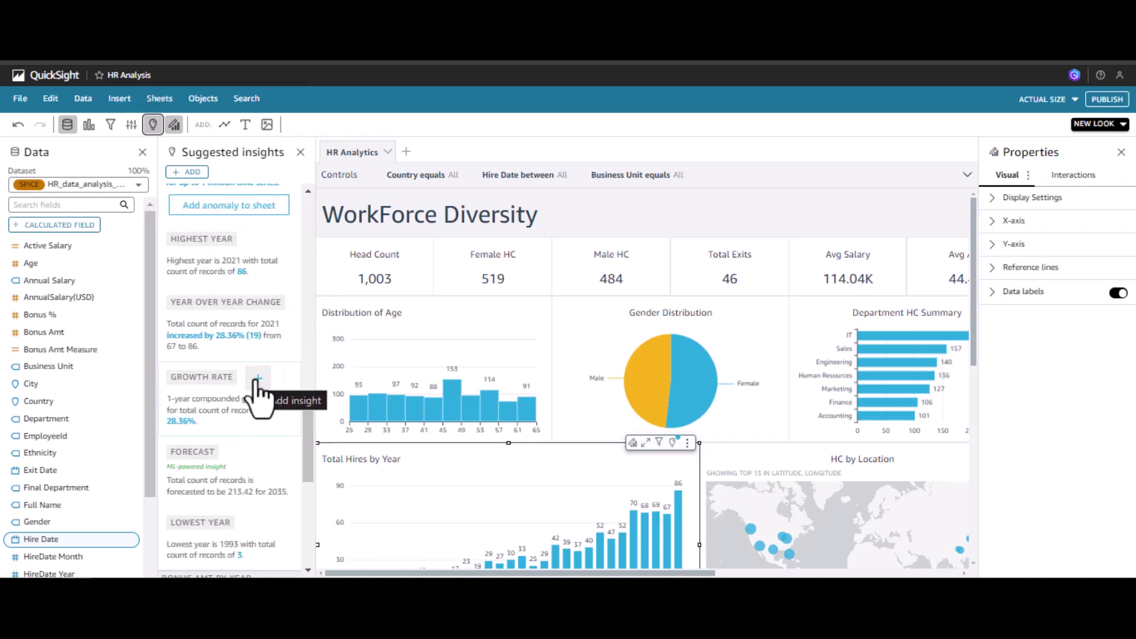
click(253, 379)
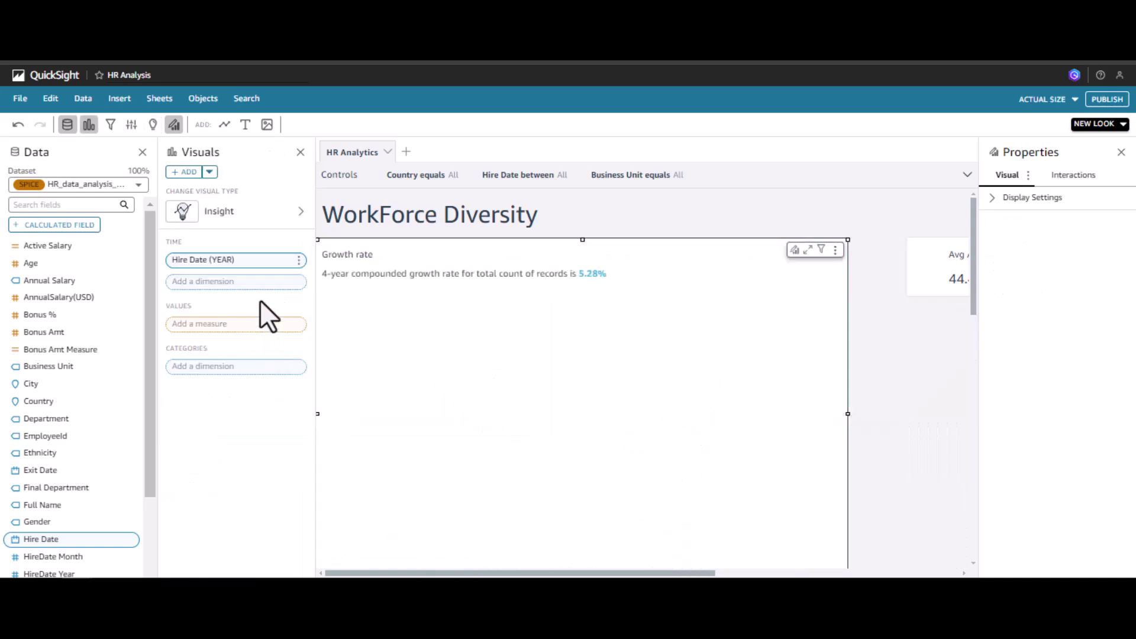
drag(849, 559, 981, 322)
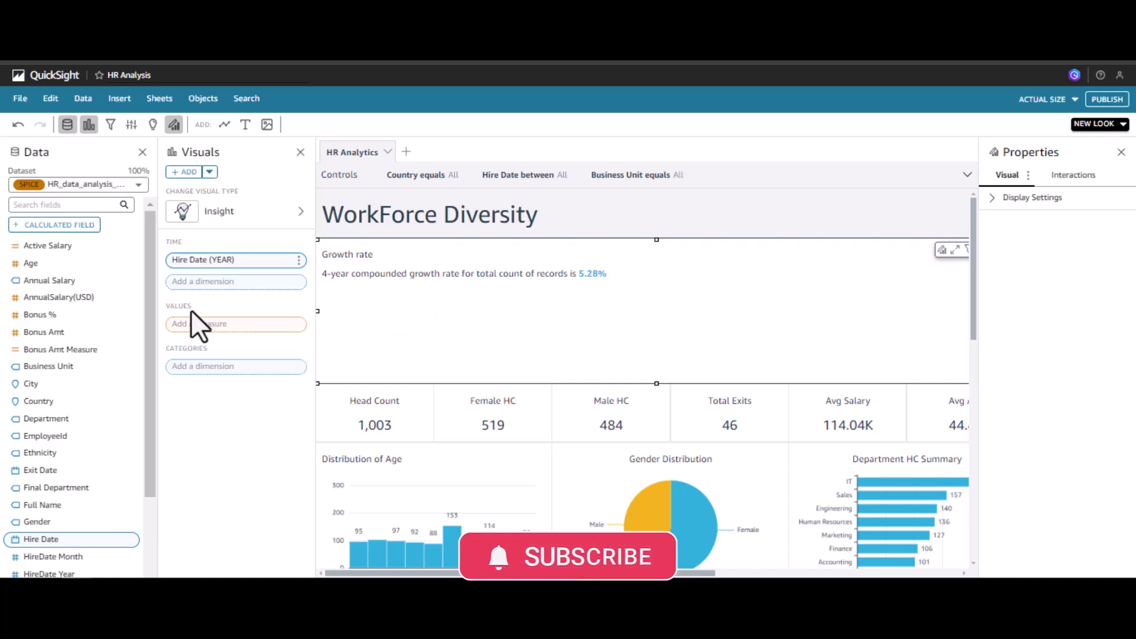
Step: Add the suggested Year over year change insight for Total Hires by Year and arrange it in a short row before the Growth rate insight
click(300, 212)
scroll(305, 245, down, 5)
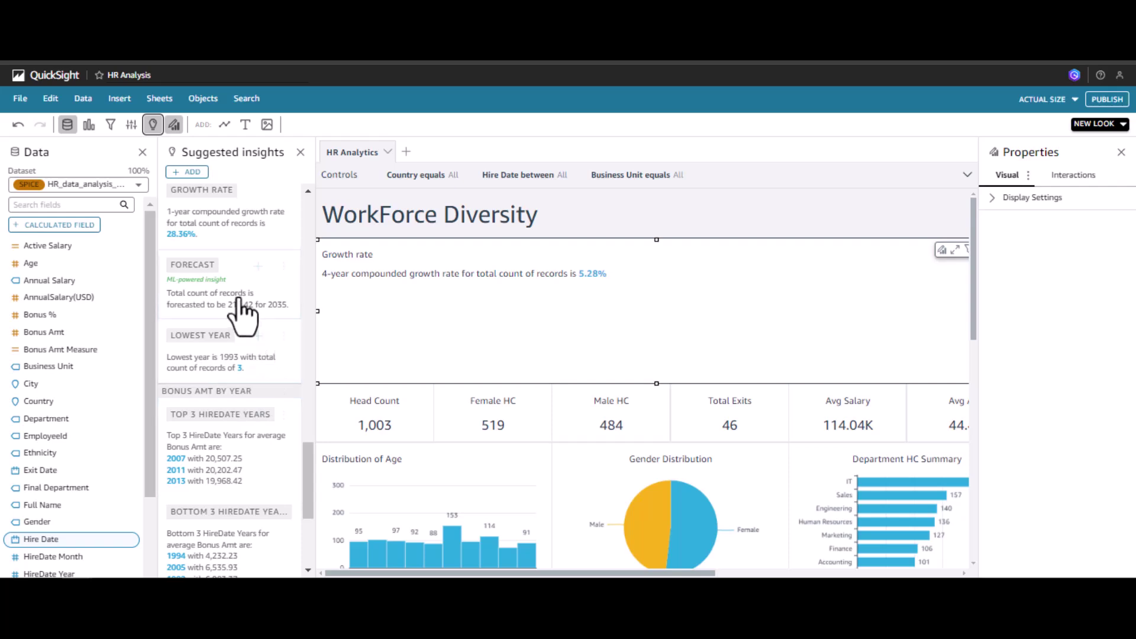
drag(299, 468, 317, 436)
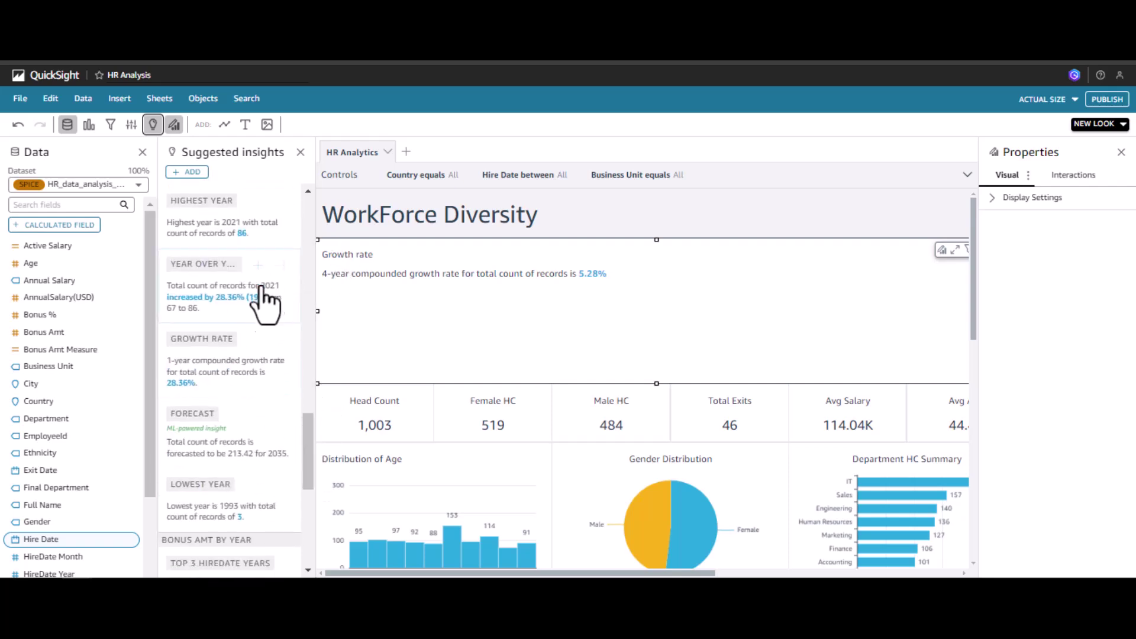
click(258, 267)
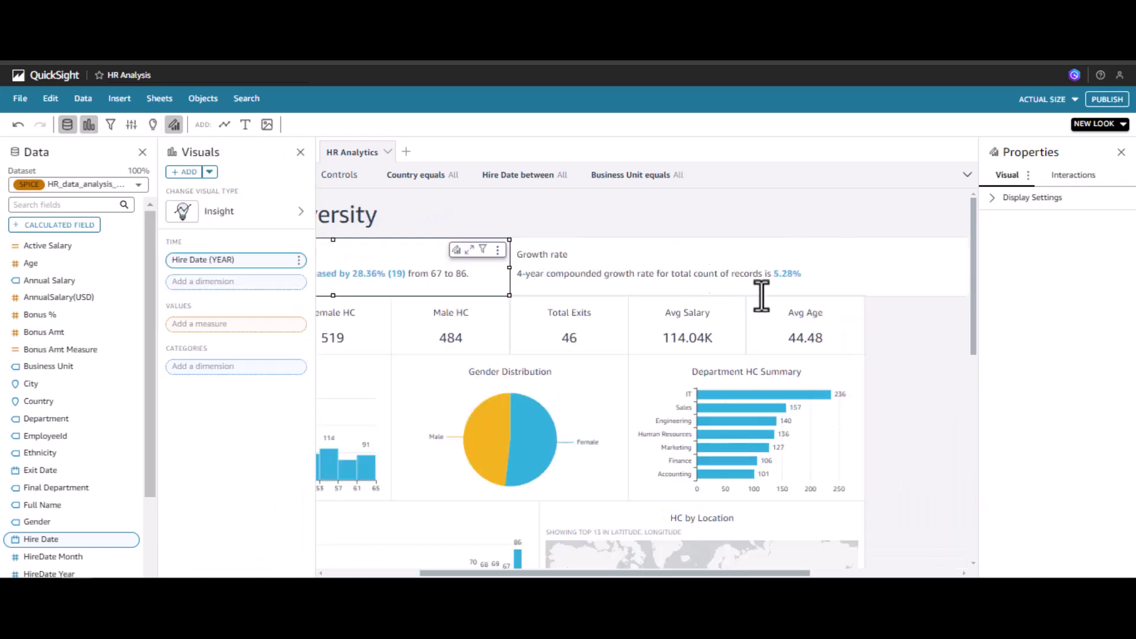
Step: Narrow the Growth rate insight so that its outer edge lines up with the Avg Age card
click(903, 289)
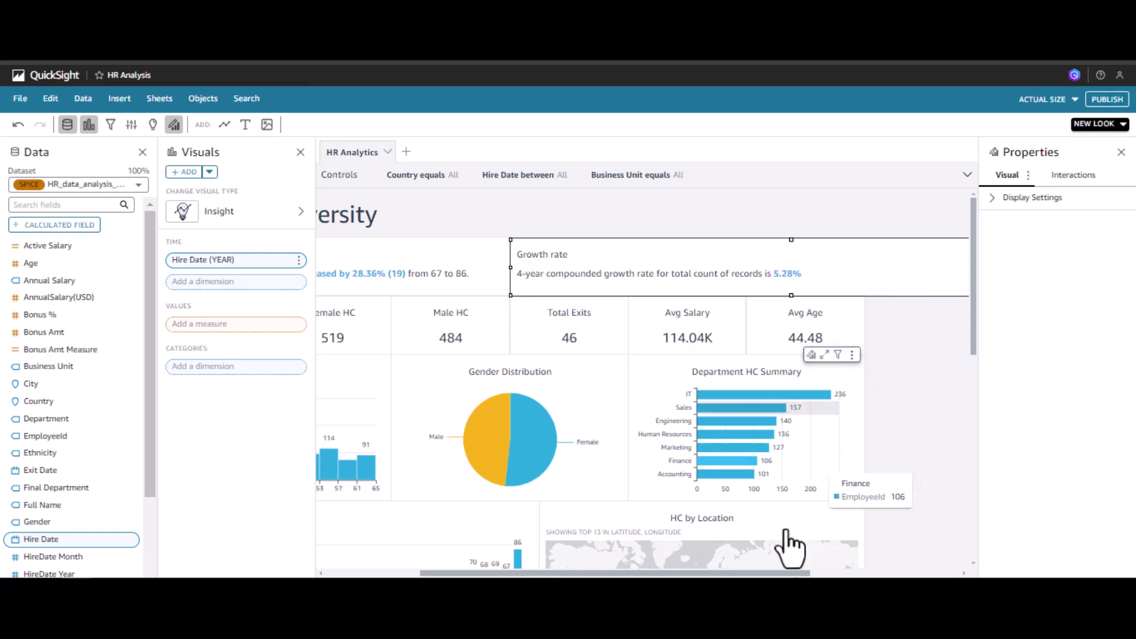
drag(772, 576, 840, 575)
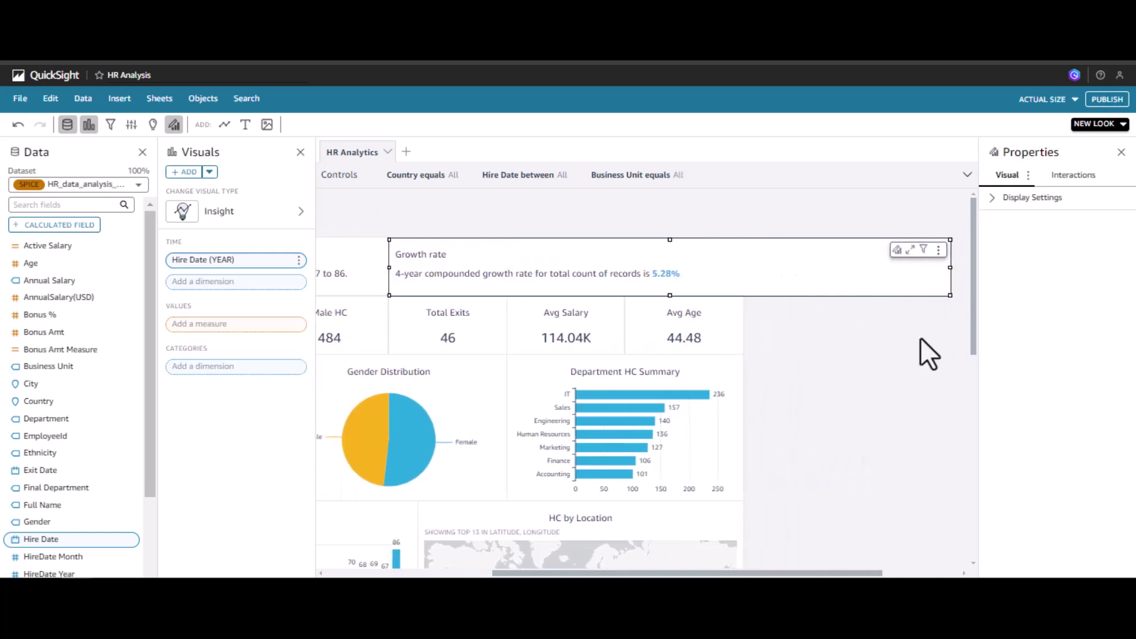
click(483, 267)
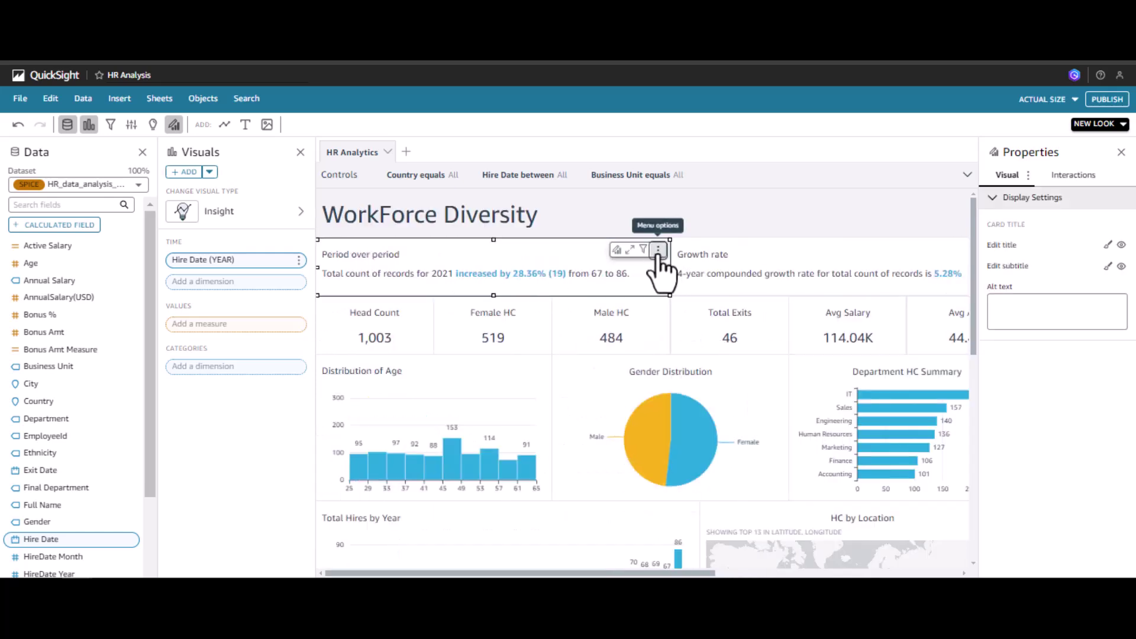
Step: Customize the Period over period narrative, replacing "count of records" with "Head Count", and save it
click(658, 250)
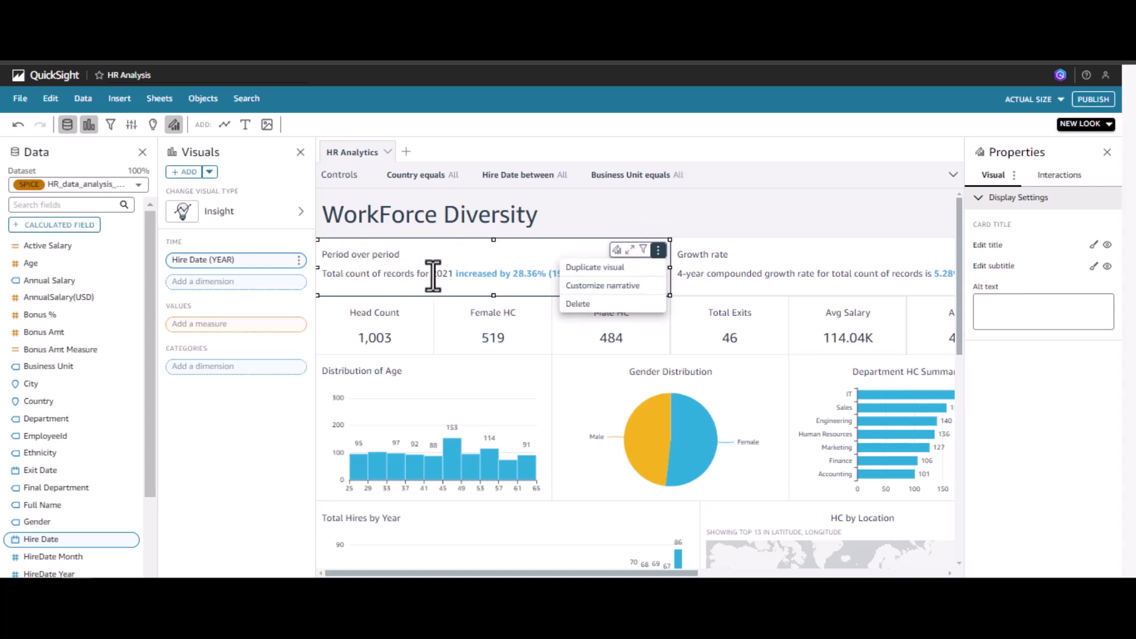
click(594, 287)
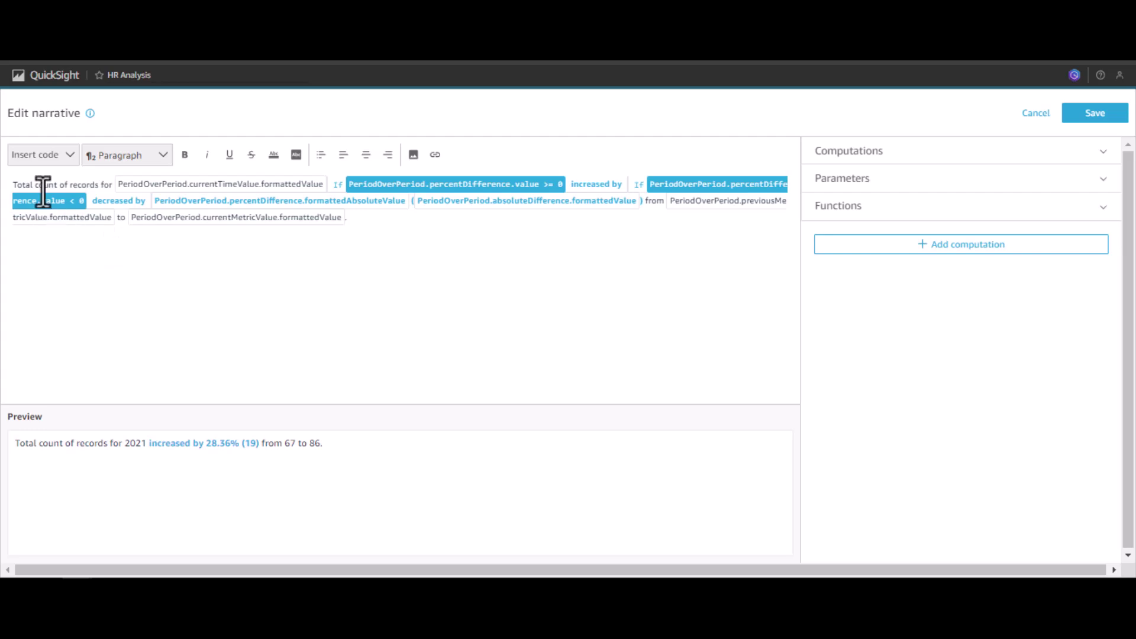
drag(37, 187, 91, 189)
text(Head Co)
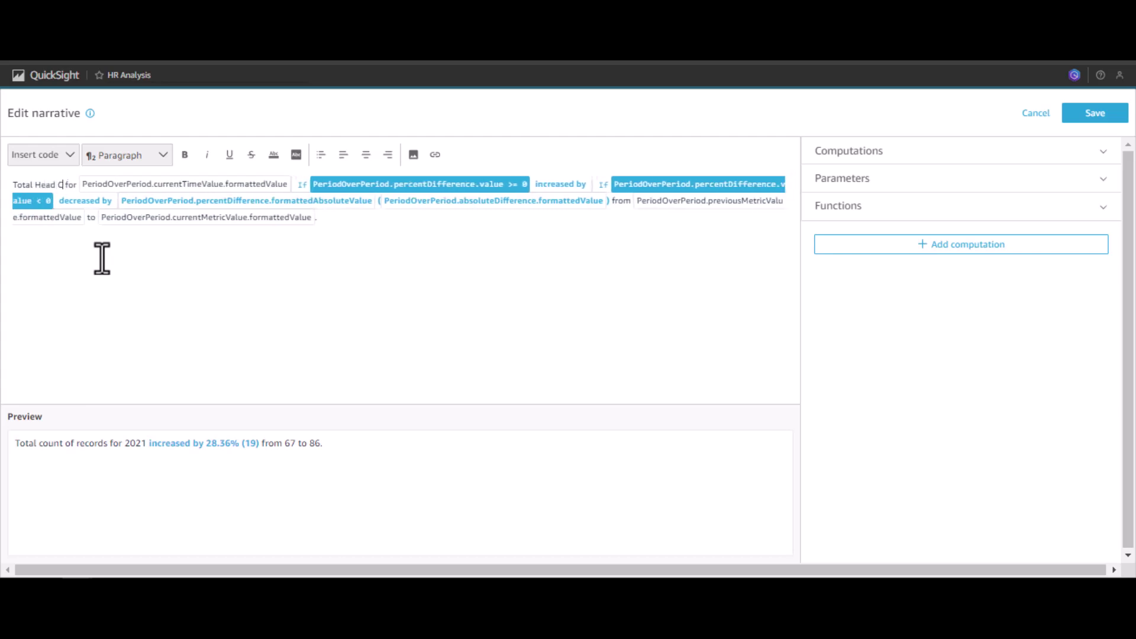
text(unt)
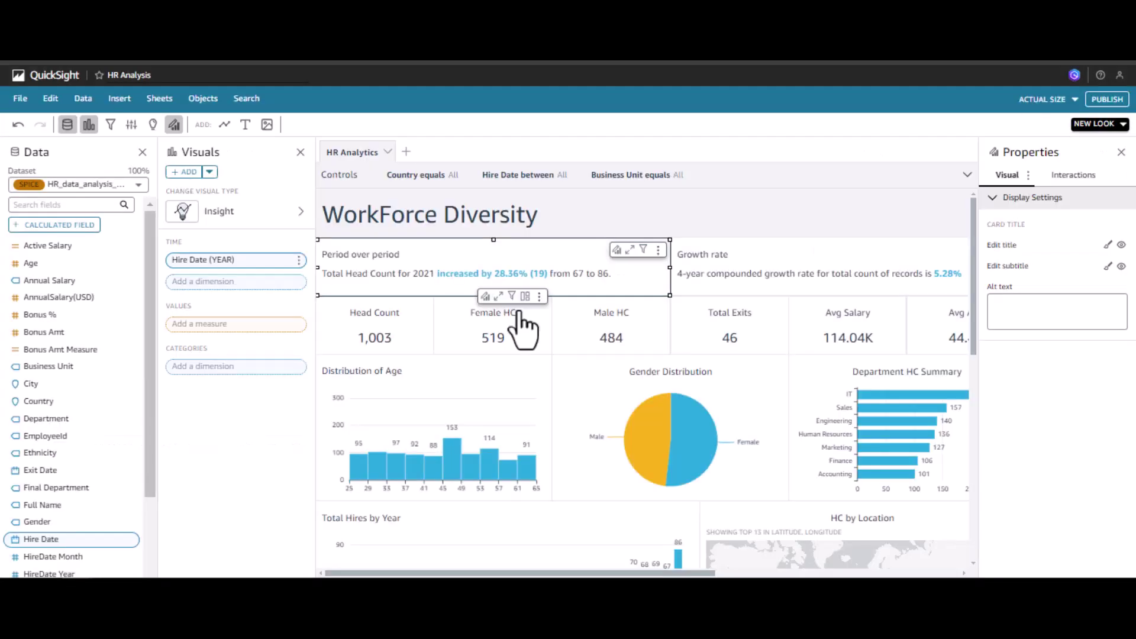
Step: Customize the Growth rate narrative, replacing "total count of records" with "head count", and save it
click(772, 289)
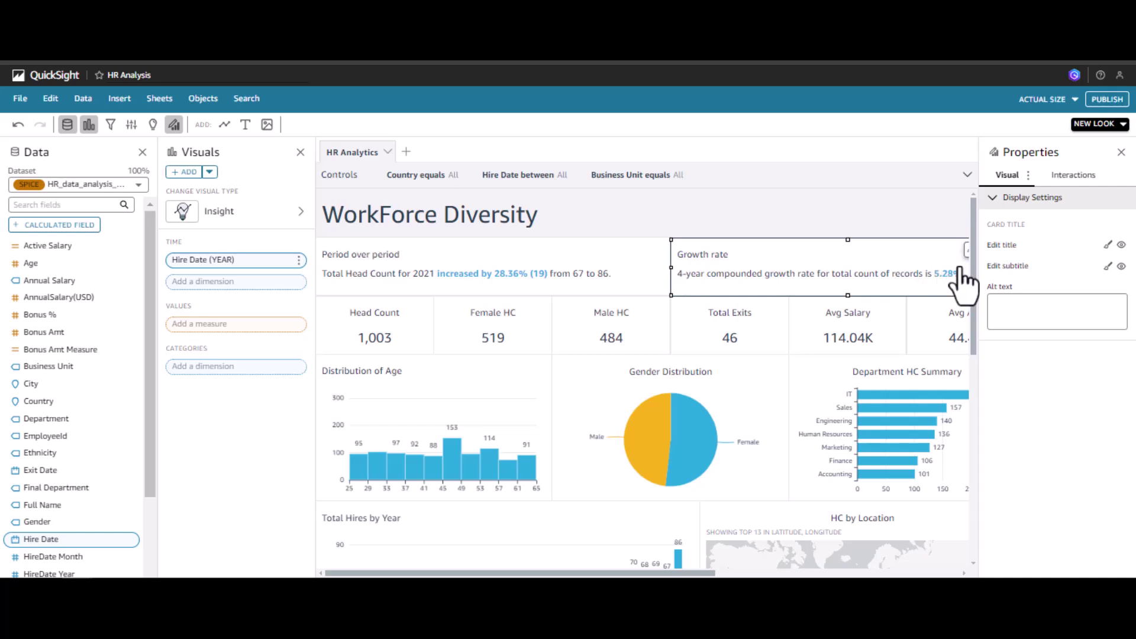
drag(678, 573, 760, 573)
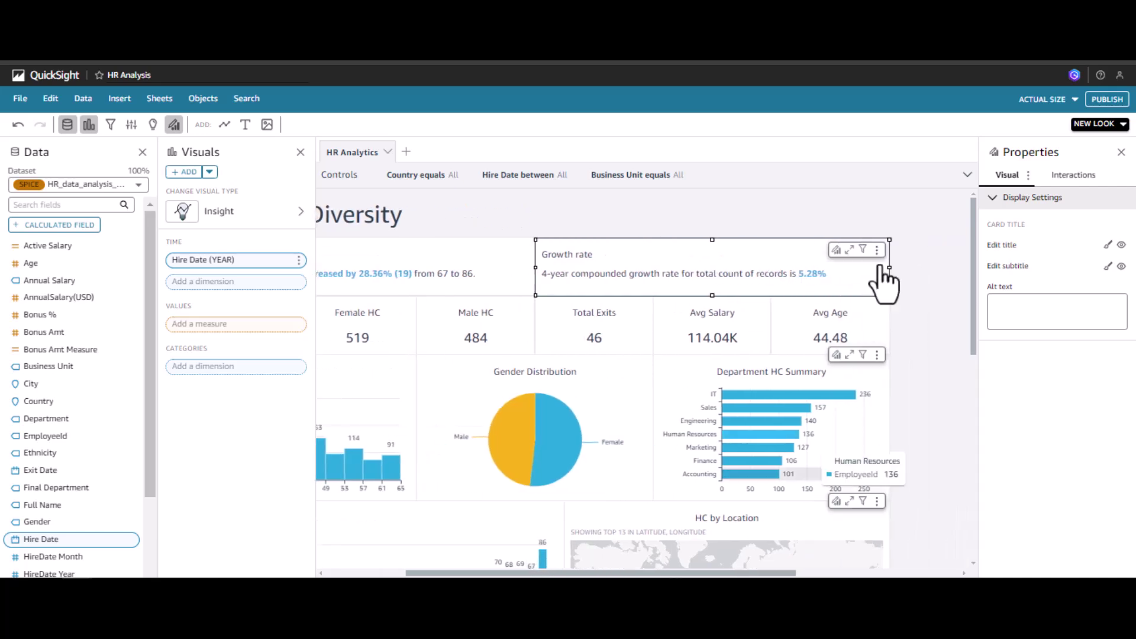
click(876, 251)
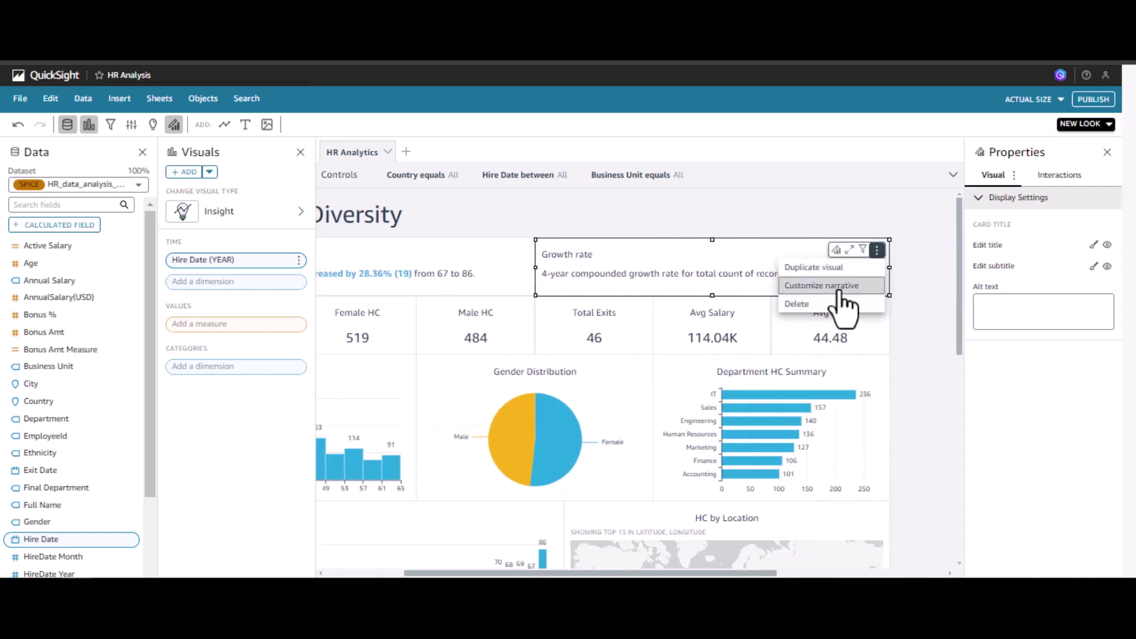
click(839, 287)
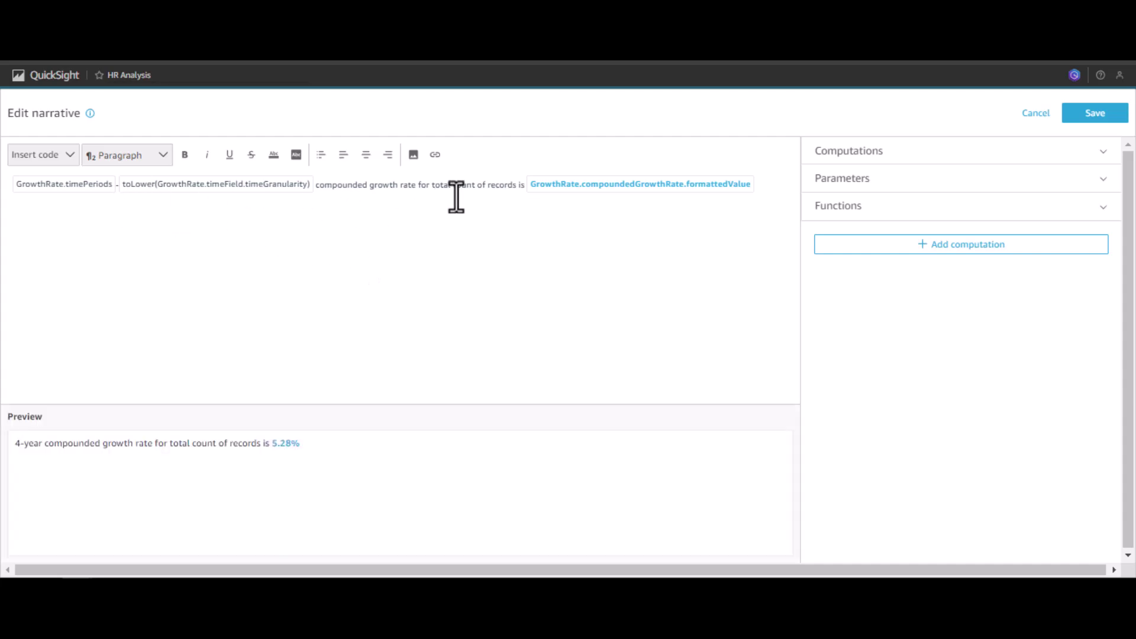
drag(430, 190, 508, 192)
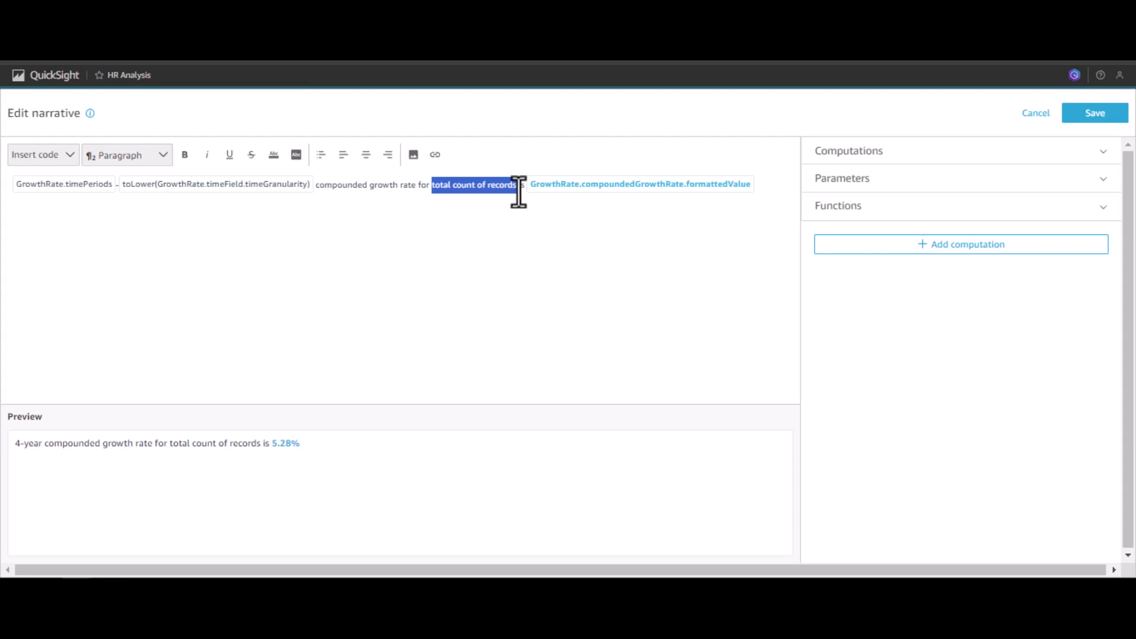
text(he)
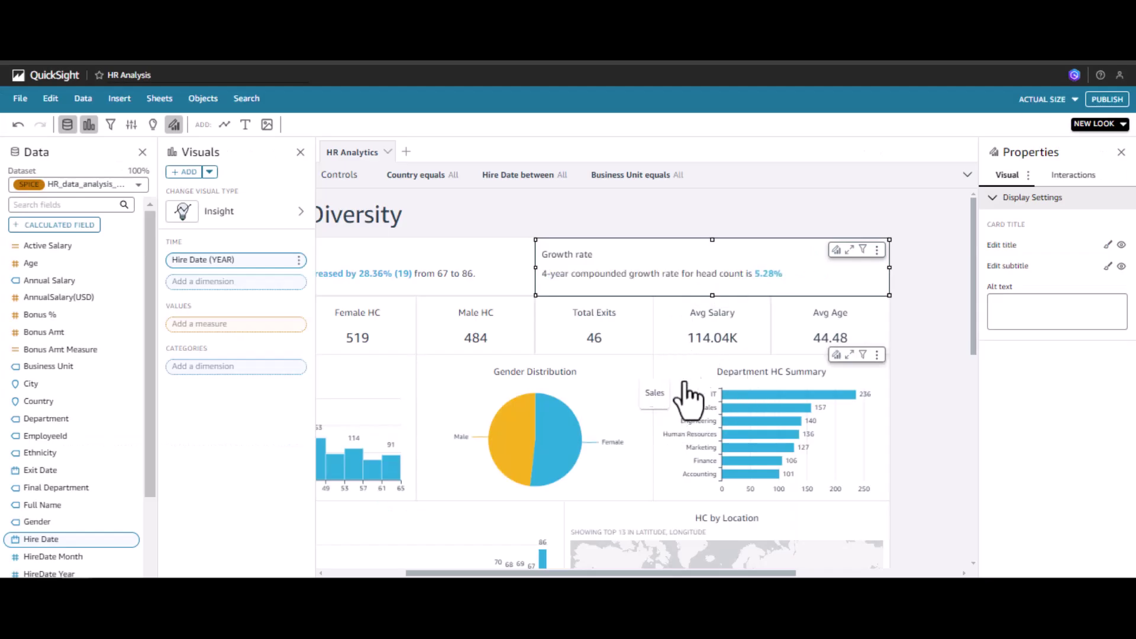
Step: Add an empty Insight visual below the Top ranked and Bottom ranked insights and reduce its height to about half
scroll(716, 509, left, 5)
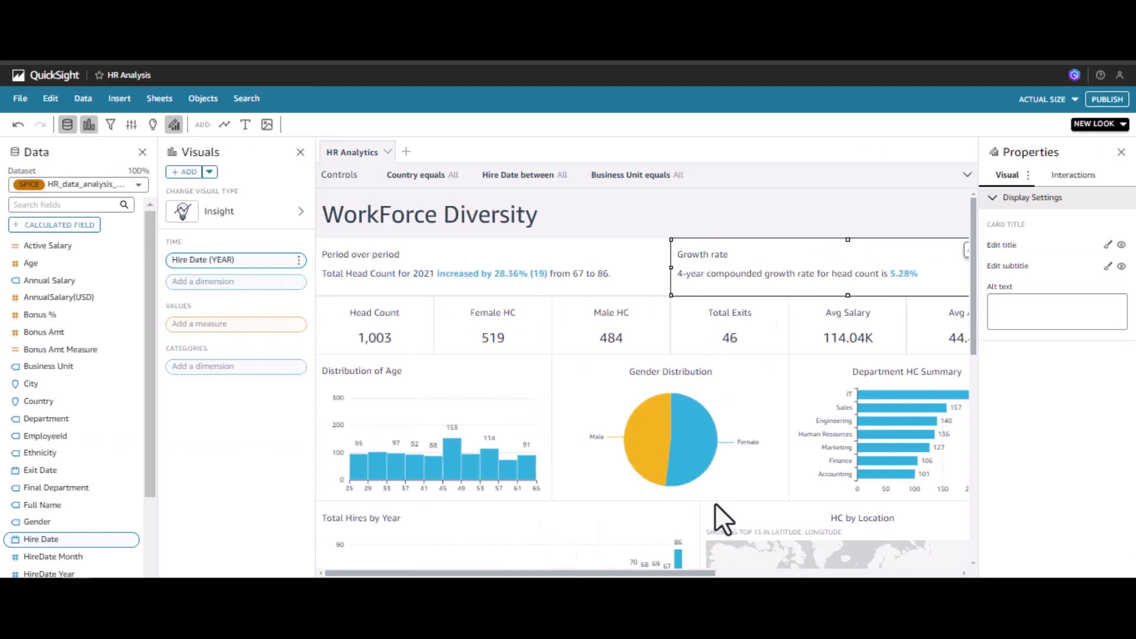
drag(973, 279, 974, 229)
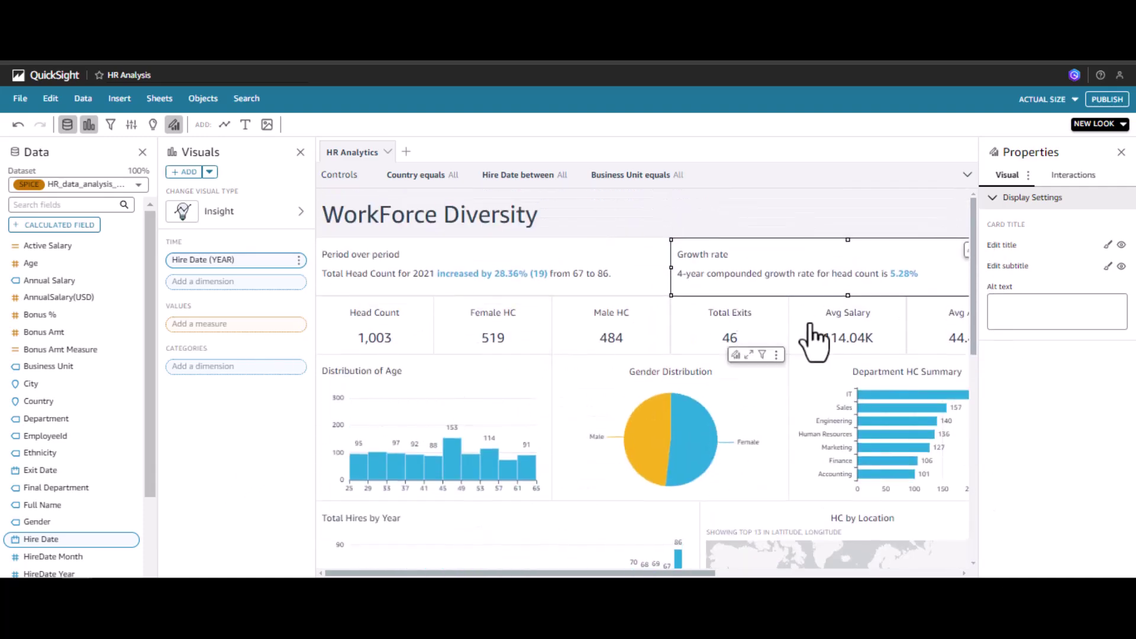
drag(972, 260, 971, 505)
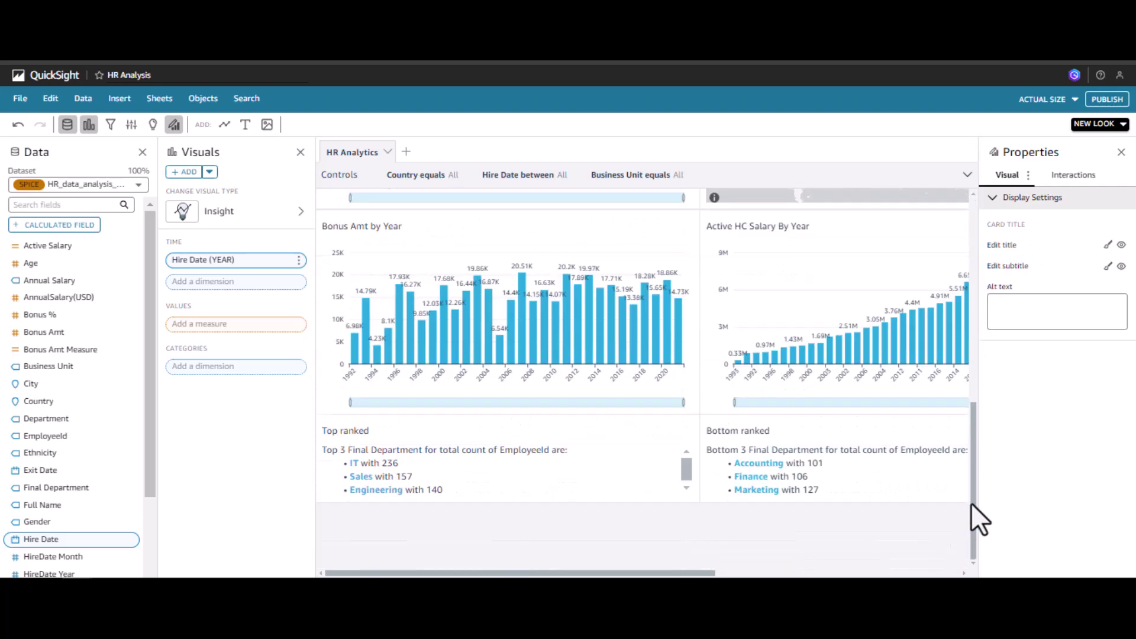
click(448, 530)
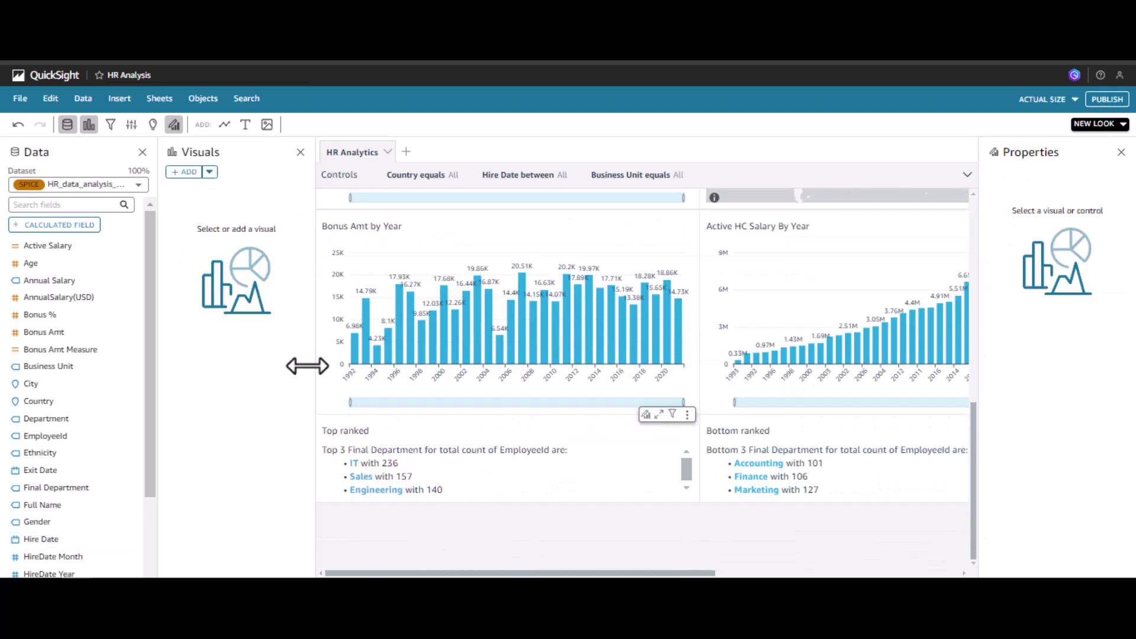
click(188, 172)
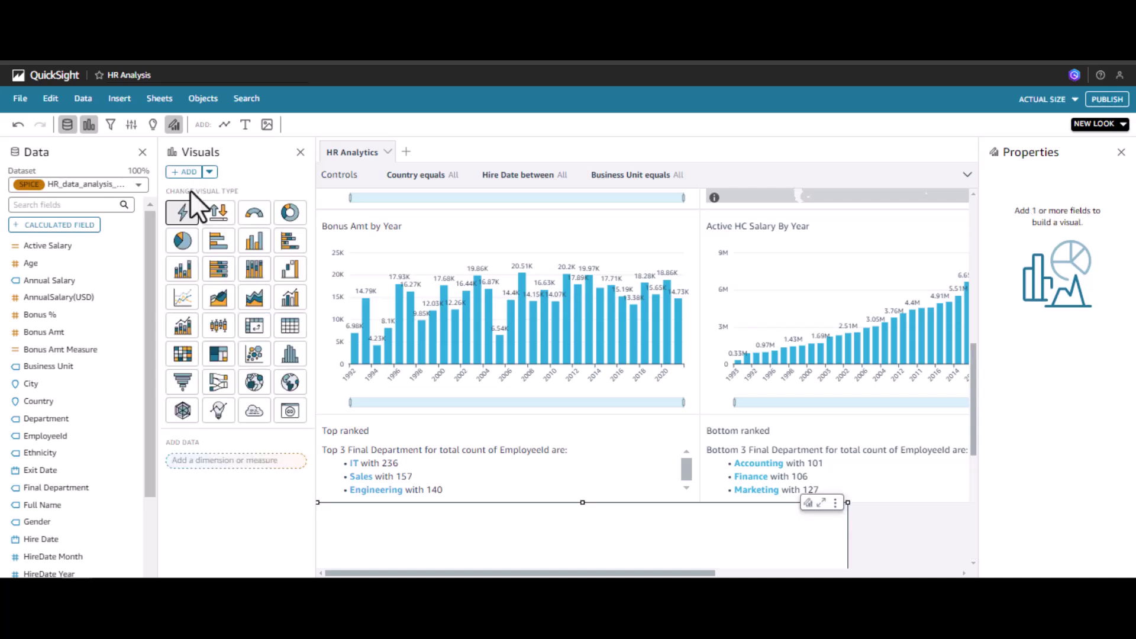
click(219, 408)
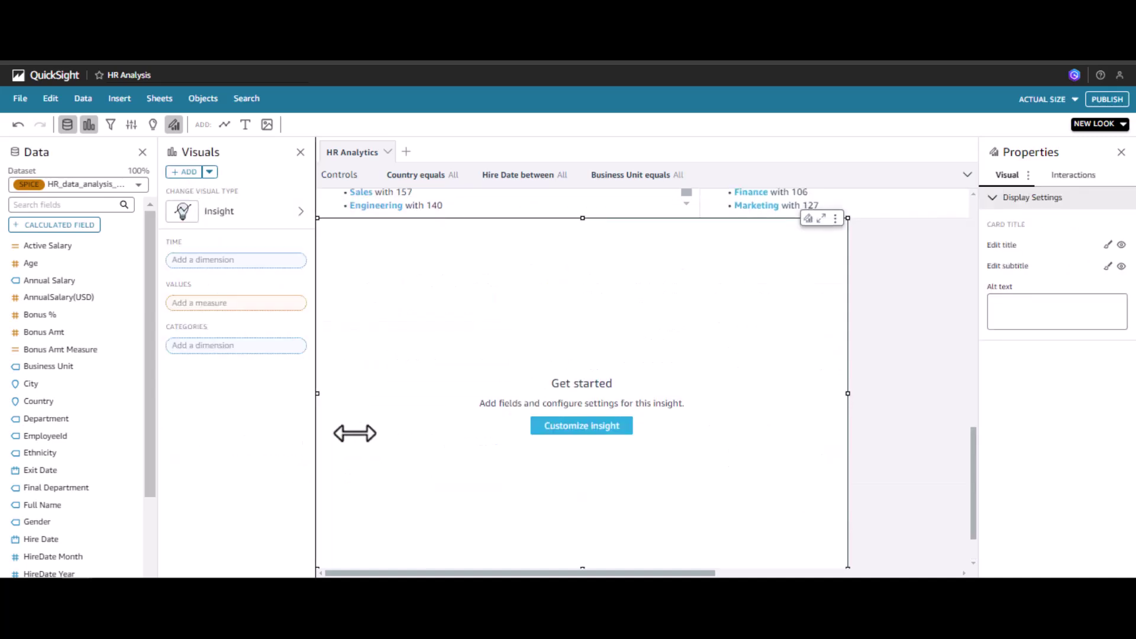
drag(580, 559, 590, 403)
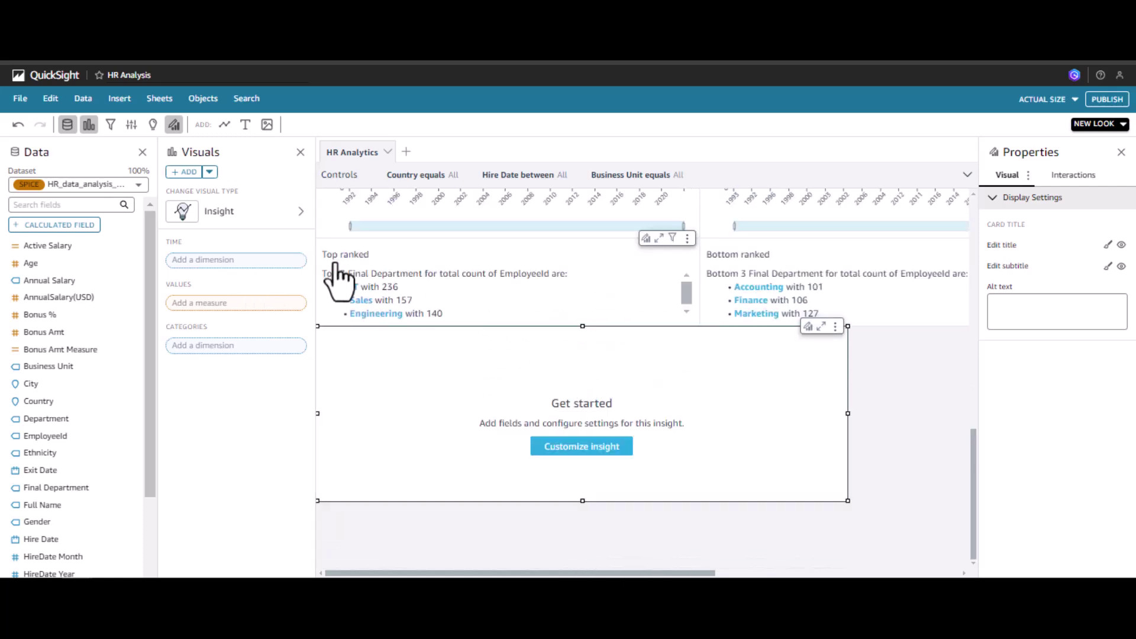
Step: Assign Hire Date as the new insight's time dimension and aggregate it by Year
drag(49, 308, 197, 285)
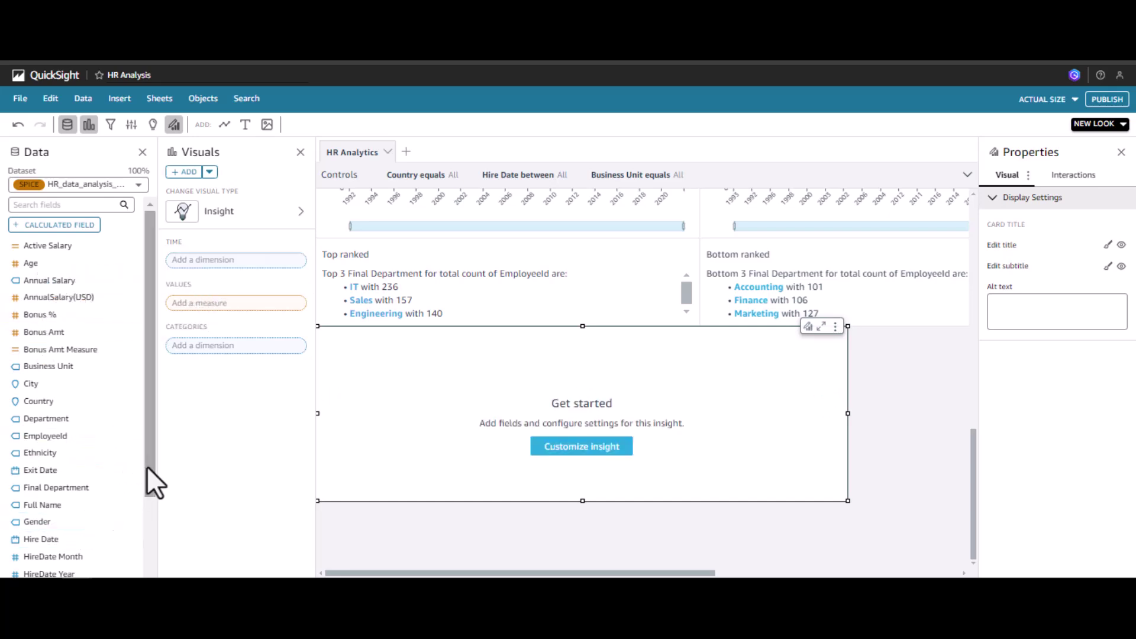
drag(148, 471, 151, 542)
drag(56, 463, 266, 264)
click(299, 260)
mouse_move(332, 282)
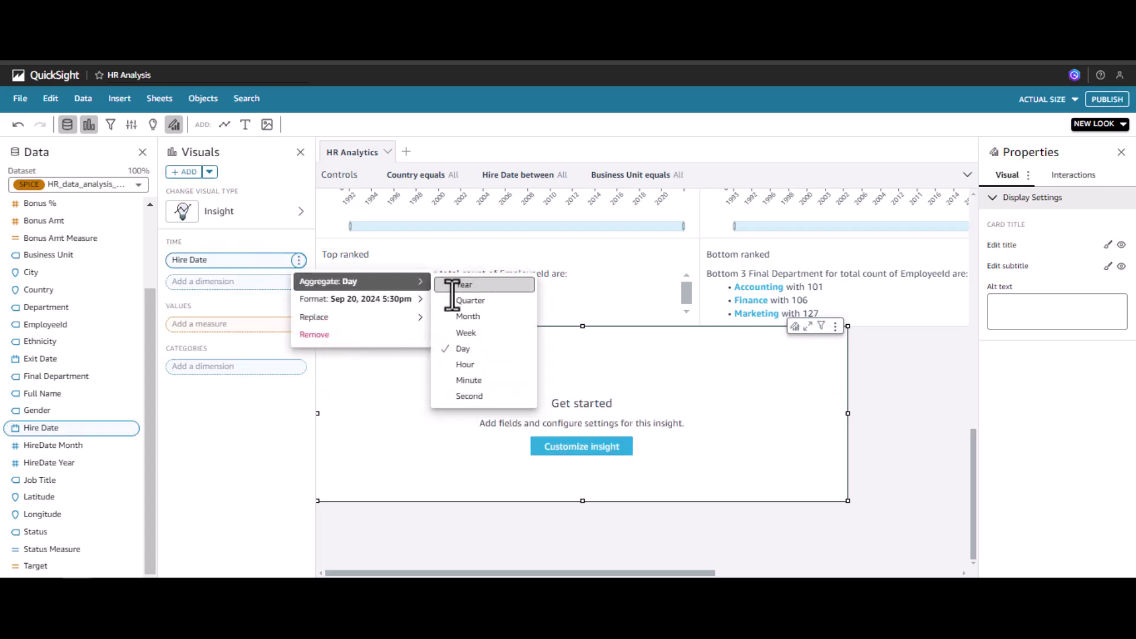
click(478, 284)
Step: Add AnnualSalary(USD), Bonus Amt and Age as values of the new insight
drag(144, 390, 146, 306)
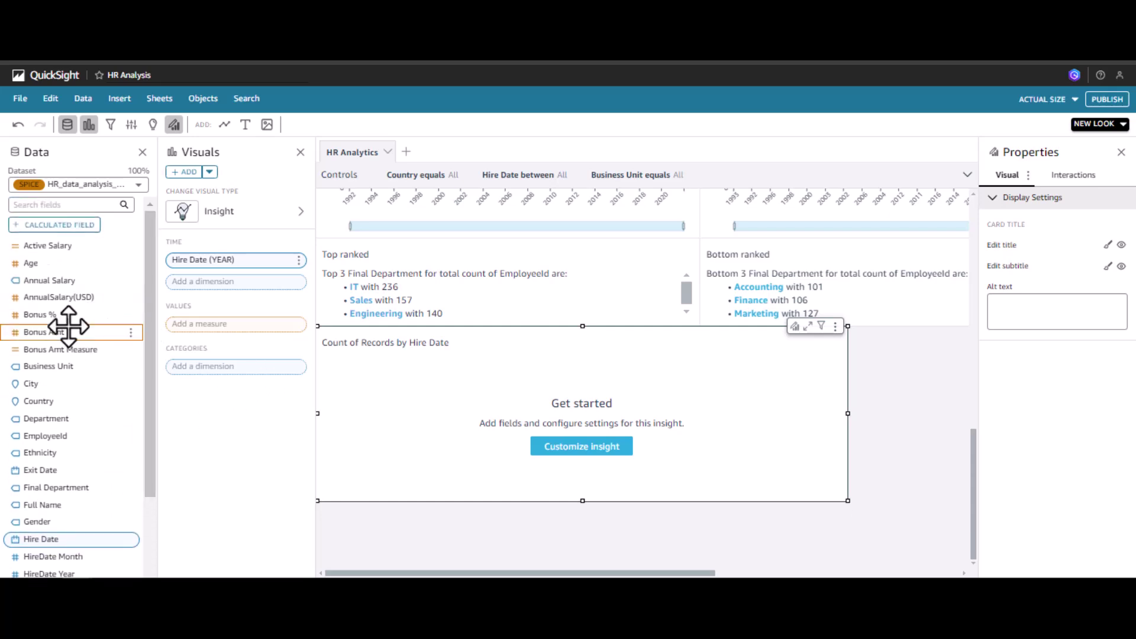
drag(64, 303, 217, 378)
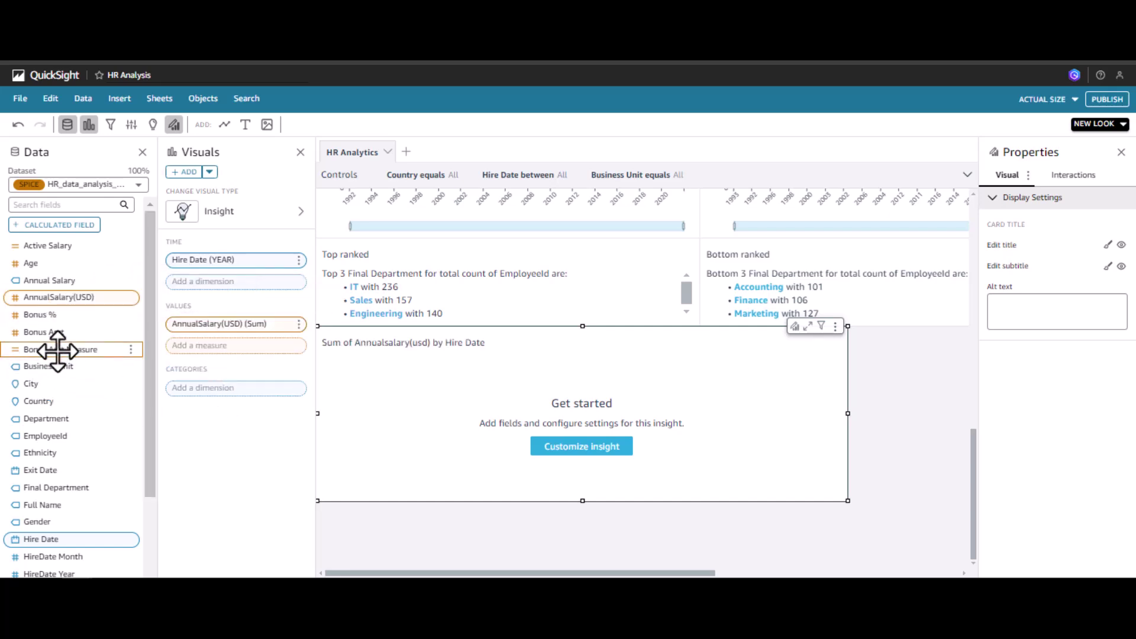
drag(62, 338, 157, 388)
drag(46, 263, 216, 376)
drag(216, 376, 216, 373)
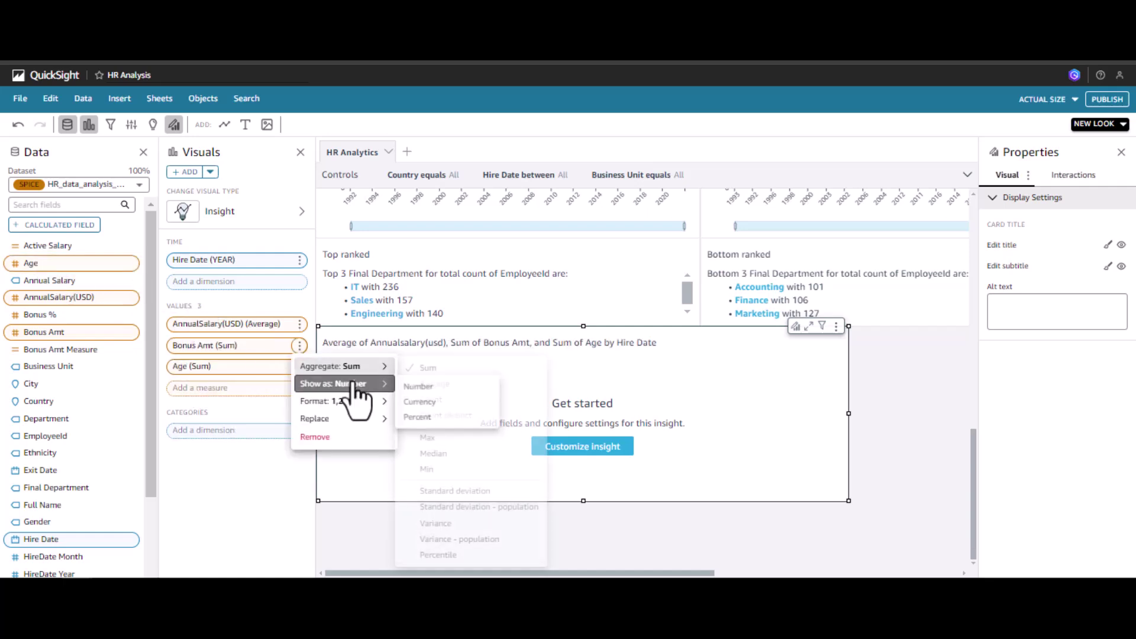
Step: Set the aggregation of the AnnualSalary(USD), Bonus Amt and Age values to Average
click(413, 385)
click(299, 324)
mouse_move(383, 354)
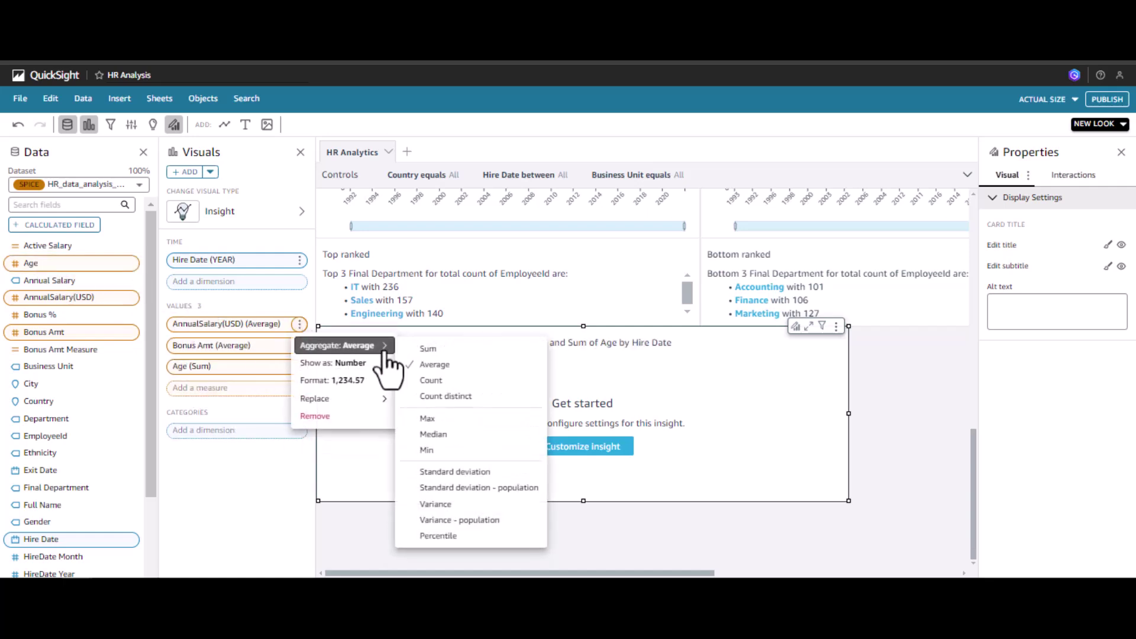
click(435, 365)
click(299, 345)
mouse_move(313, 369)
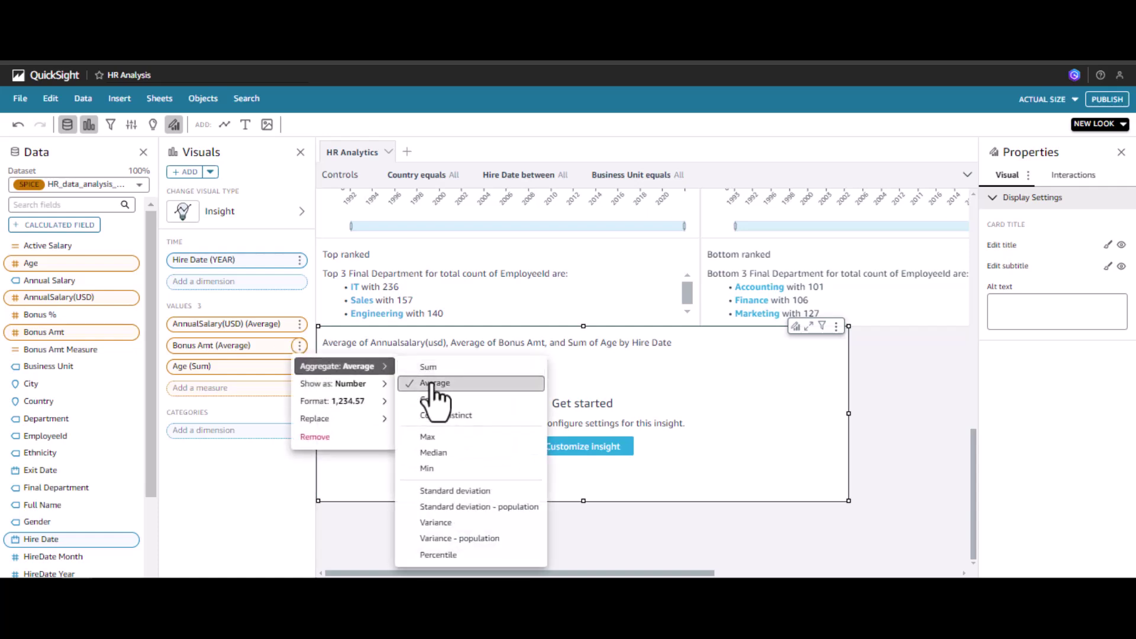
click(431, 384)
click(300, 367)
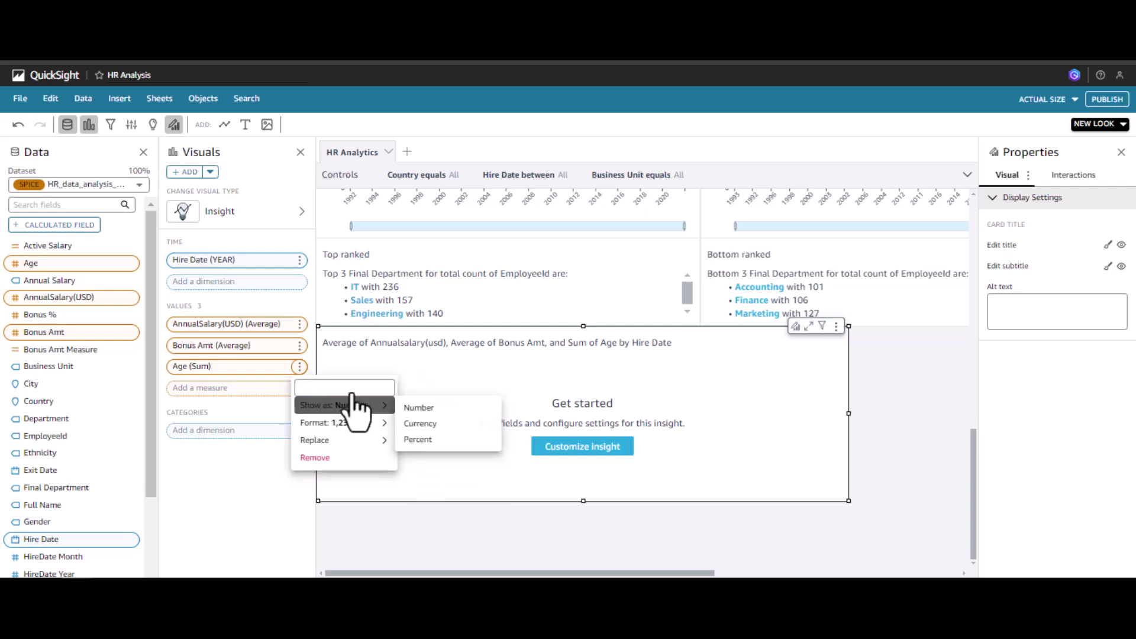
mouse_move(381, 388)
click(424, 385)
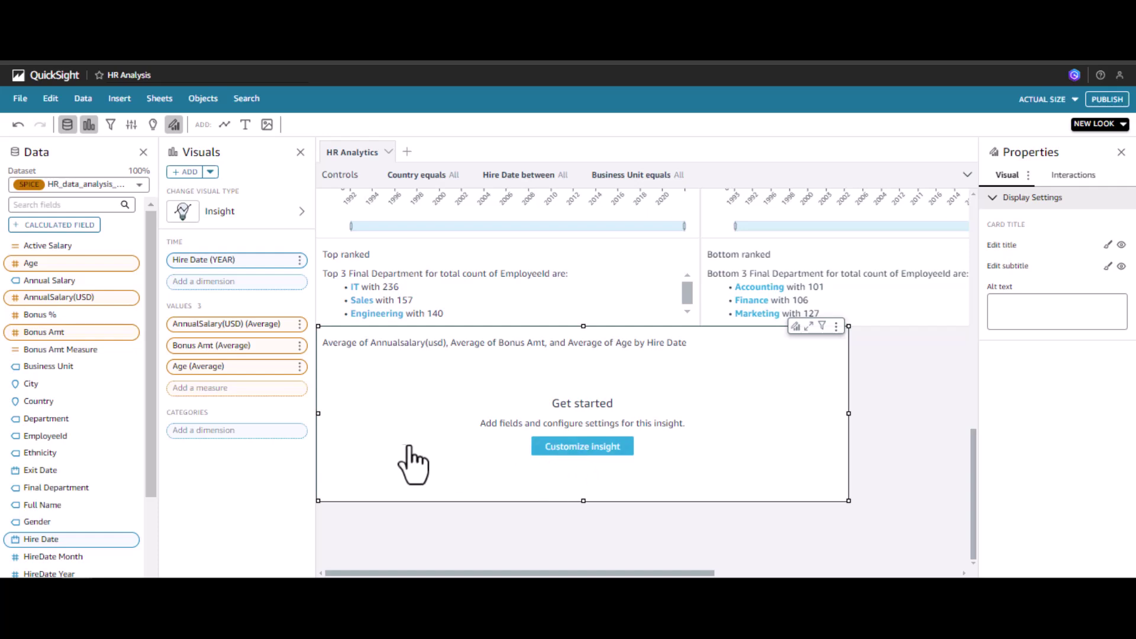
Step: Customize the new insight's narrative by adding a Total aggregation computation on AnnualSalary(USD) (Average)
click(571, 449)
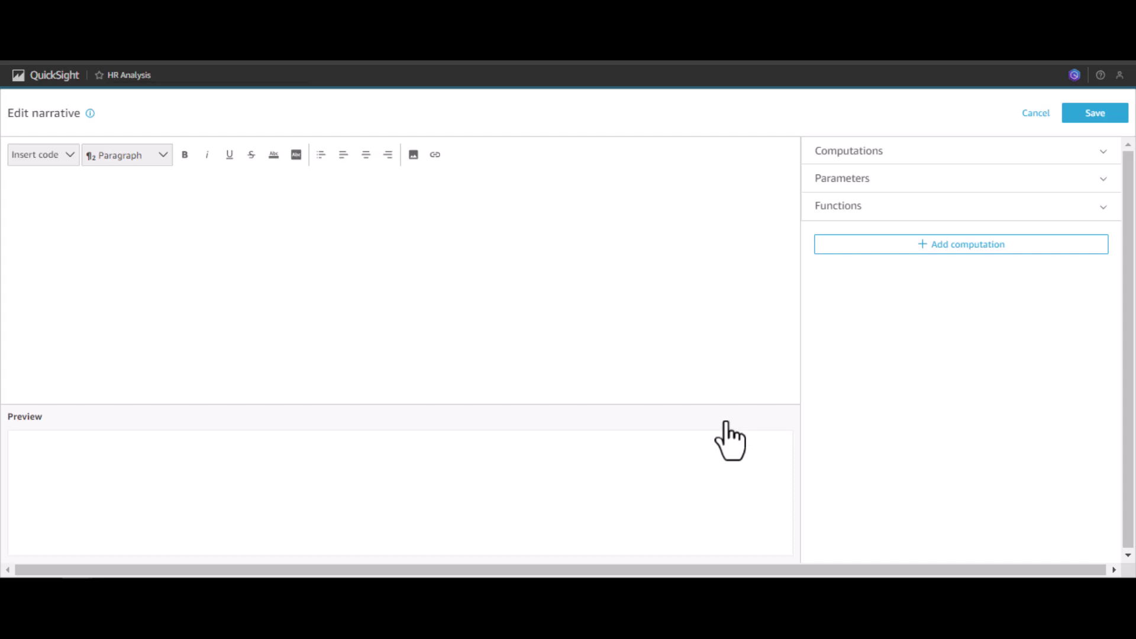
click(901, 155)
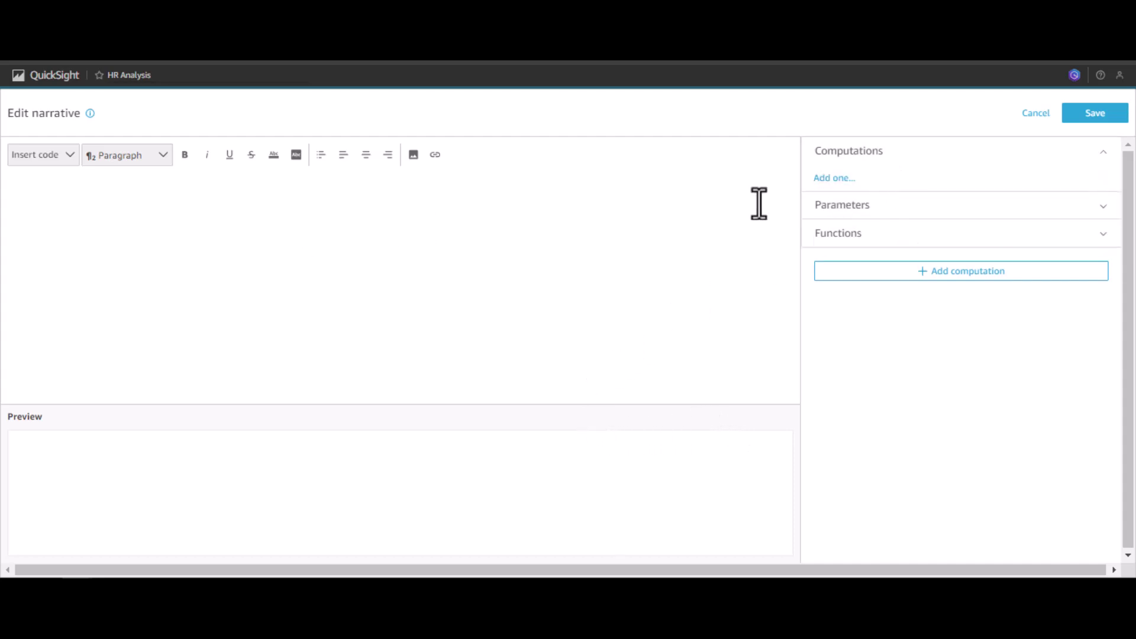
click(848, 208)
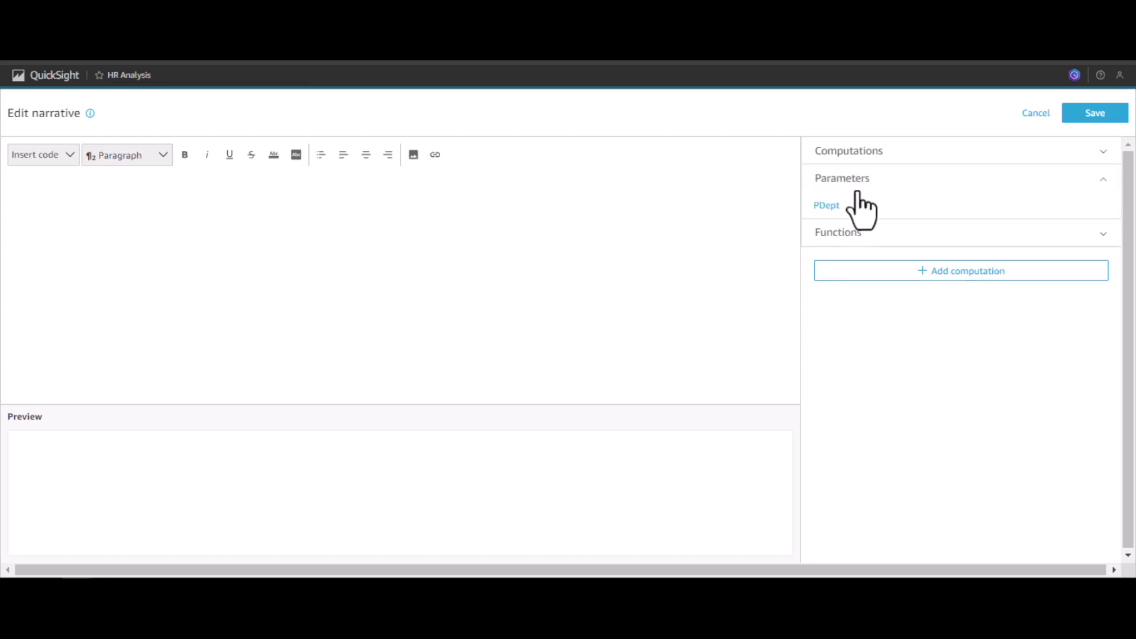
click(865, 153)
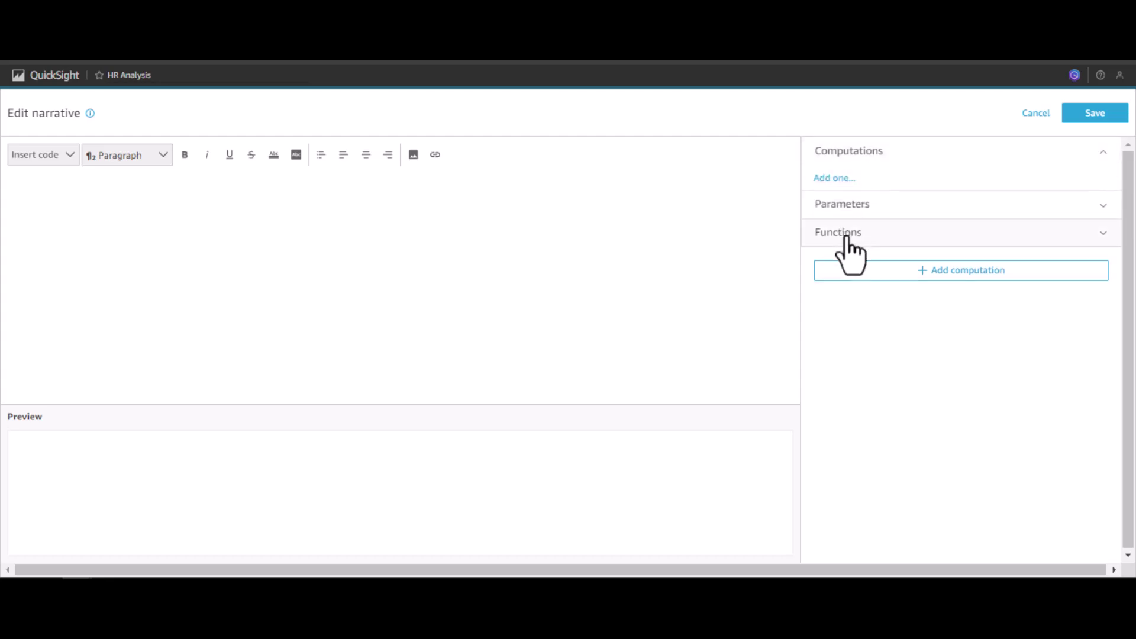
click(834, 178)
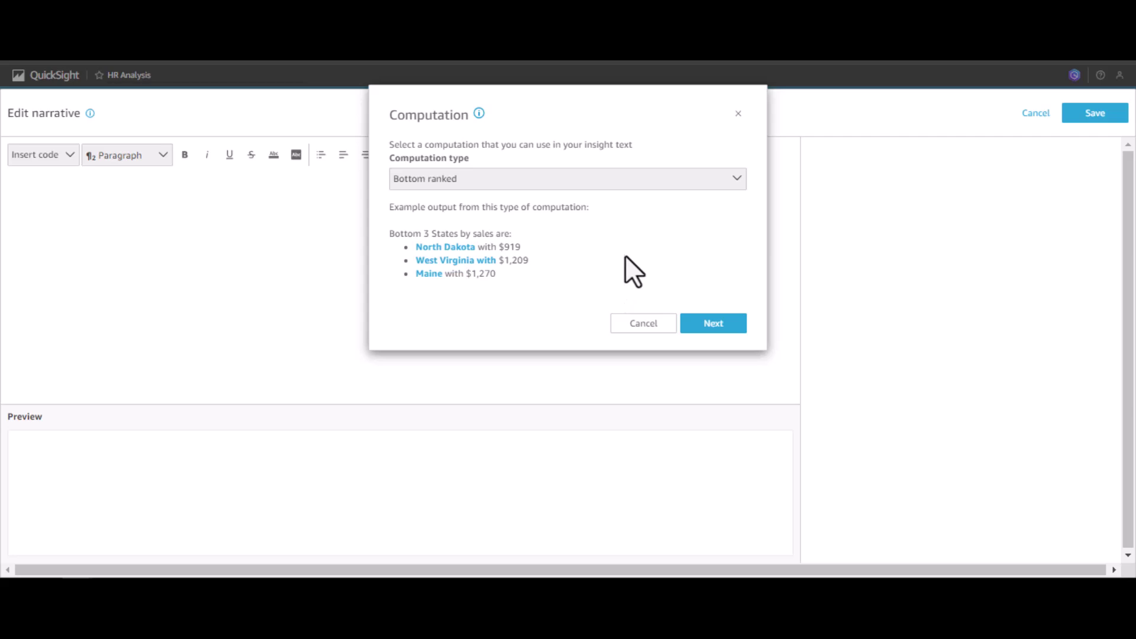
click(734, 178)
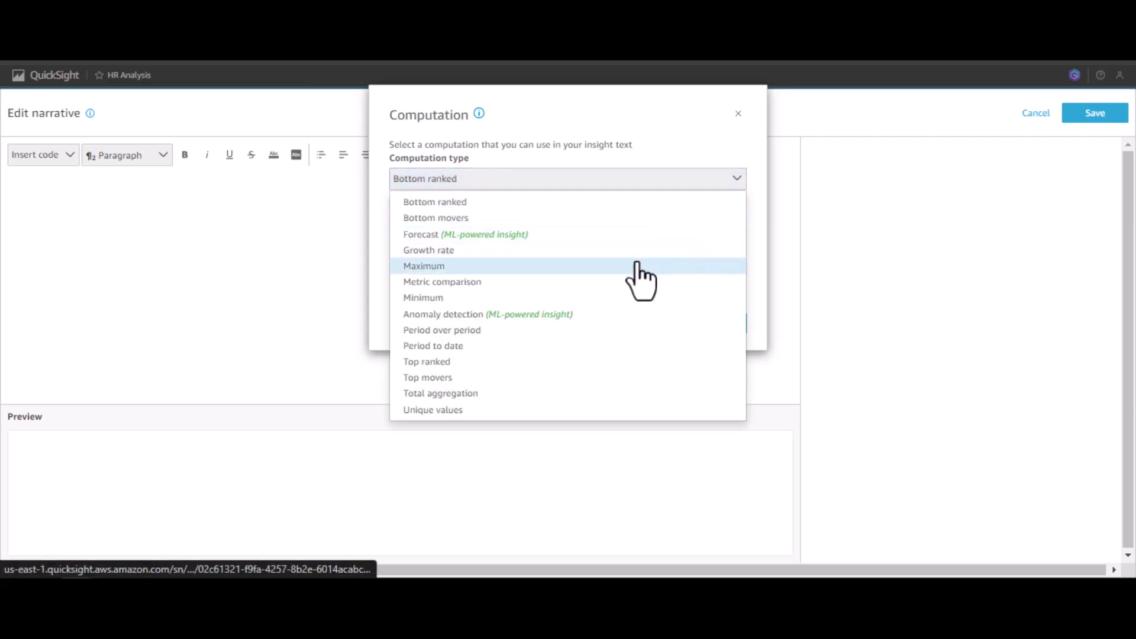
click(472, 393)
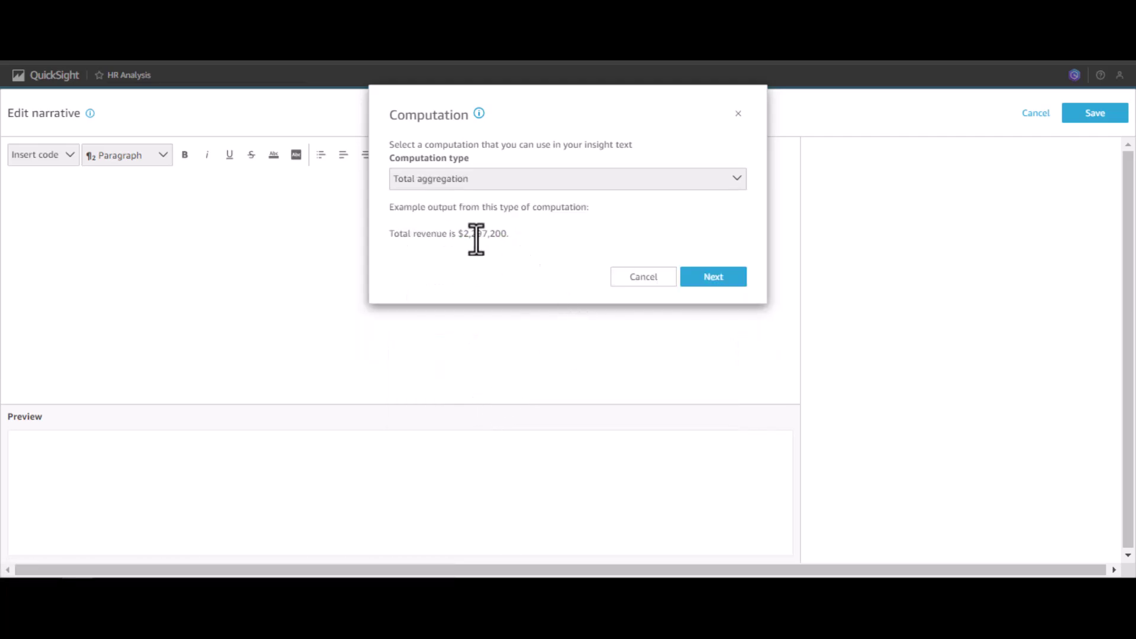
click(694, 282)
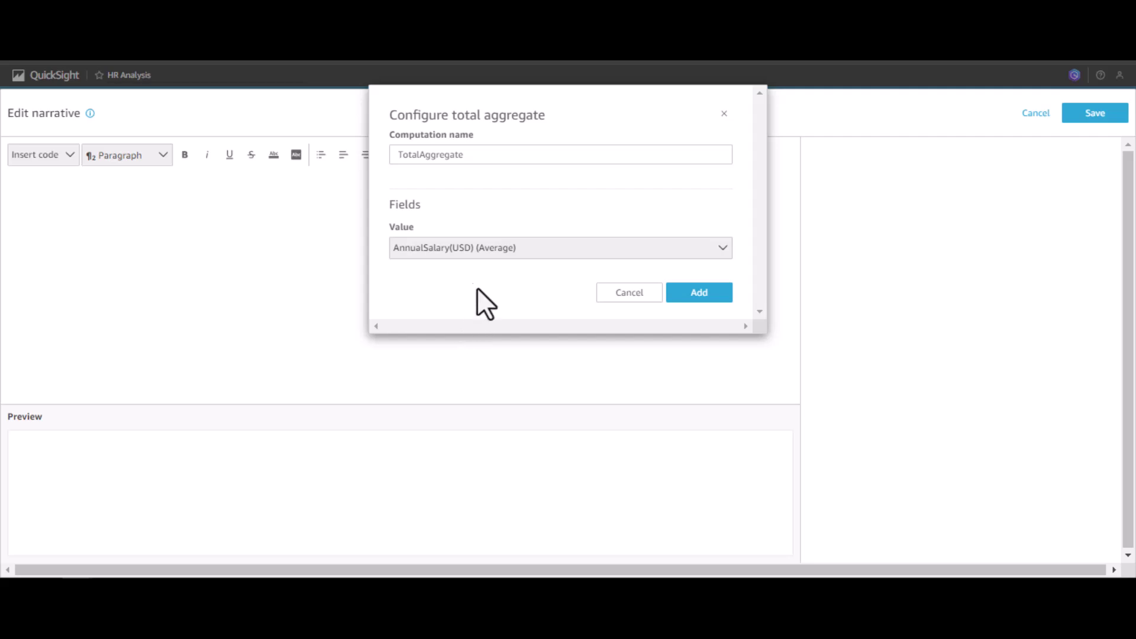
click(424, 254)
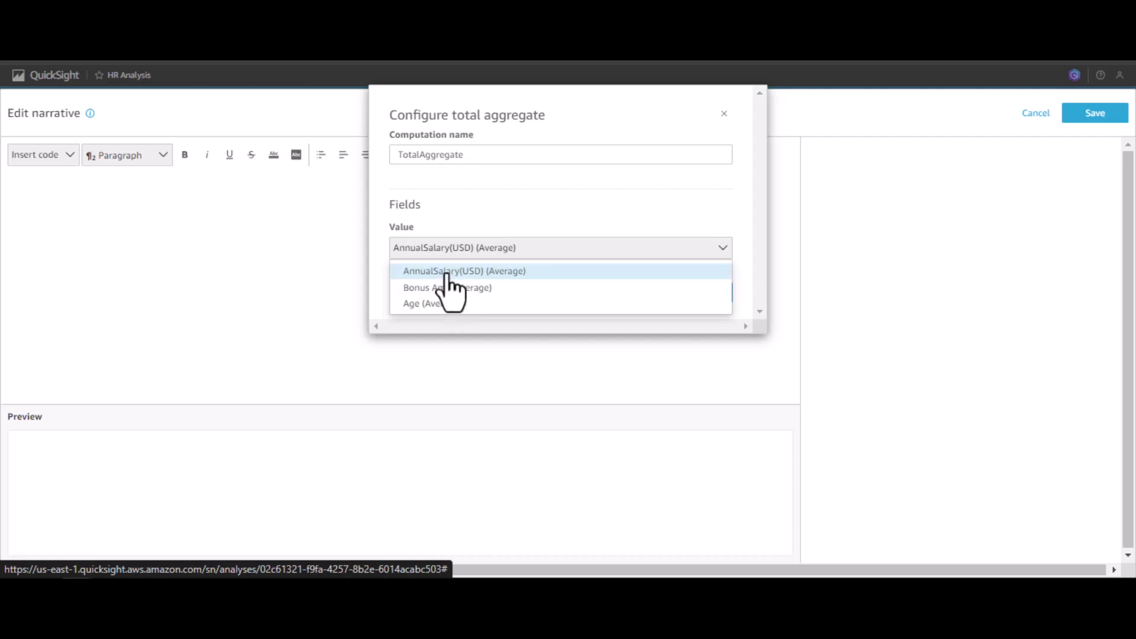
click(450, 271)
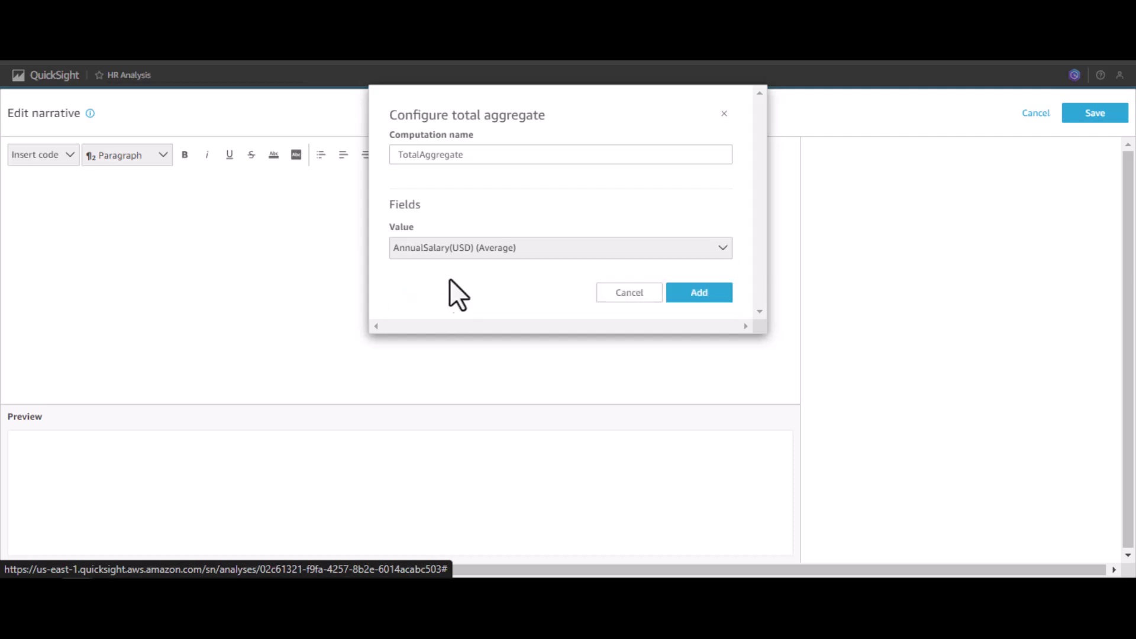
click(710, 294)
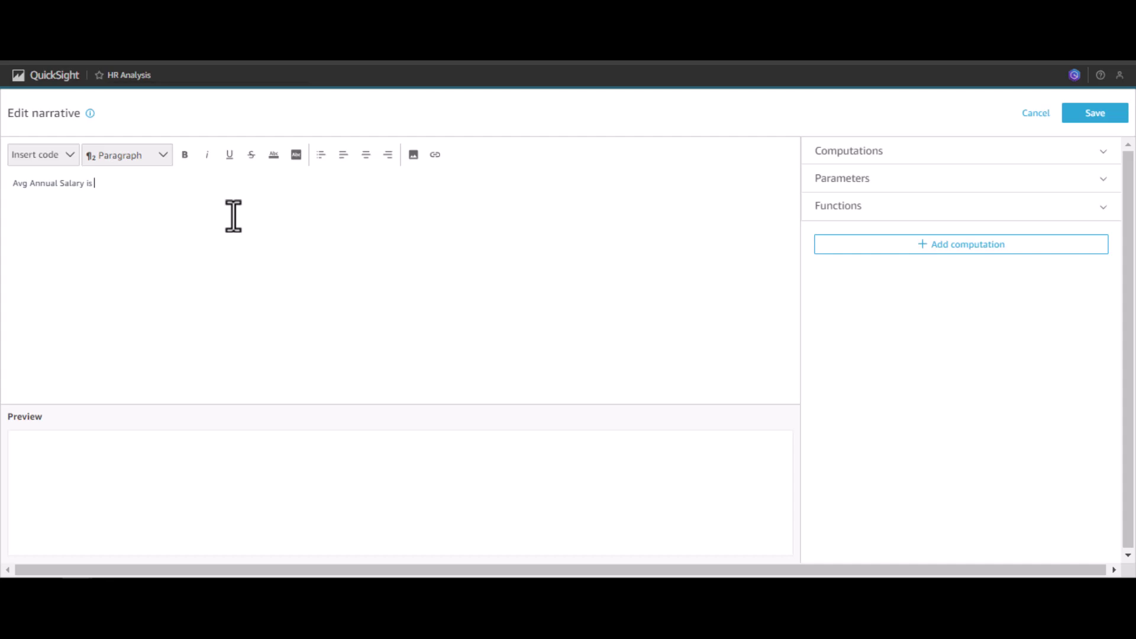
Step: Complete the narrative line "Avg Annual Salary is" with "$" and the totalAggregate formattedValue of the salary computation
click(921, 156)
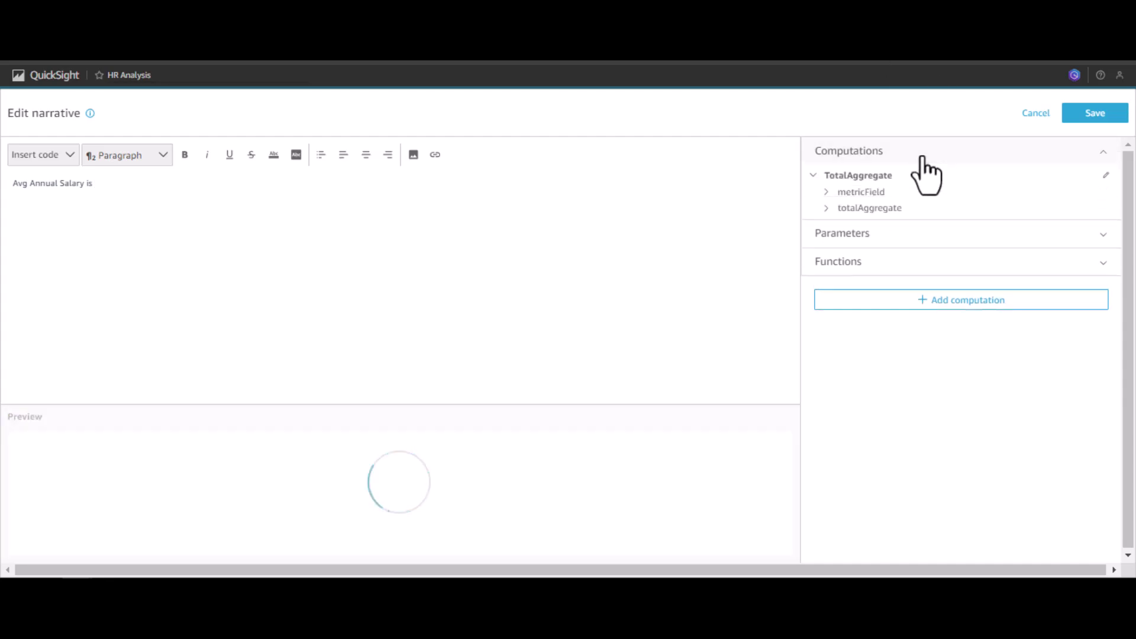
click(826, 208)
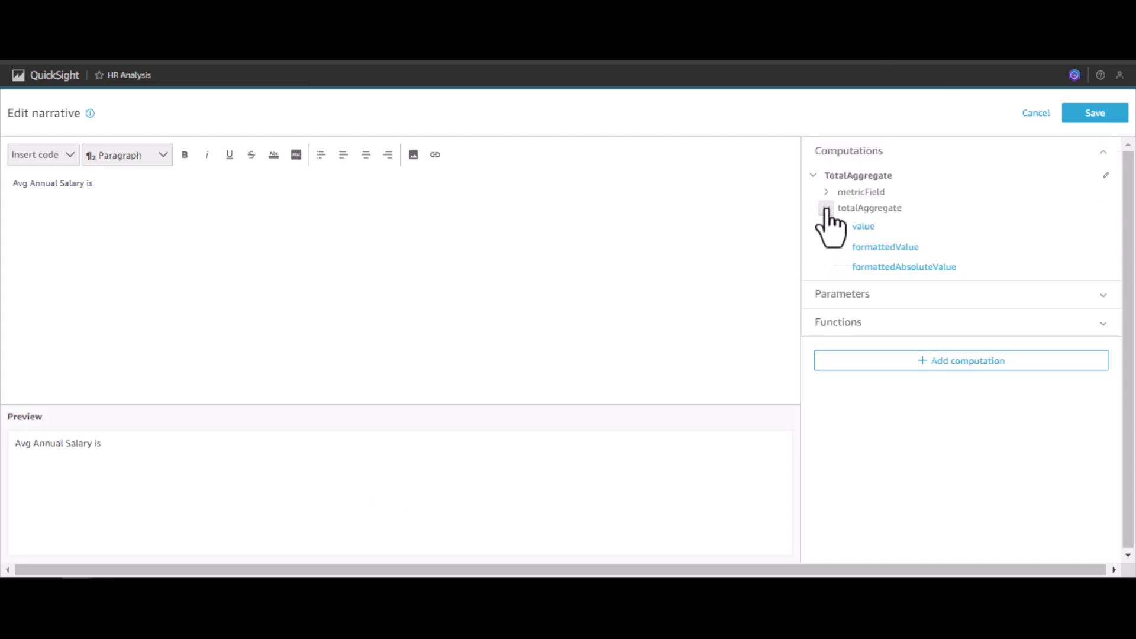
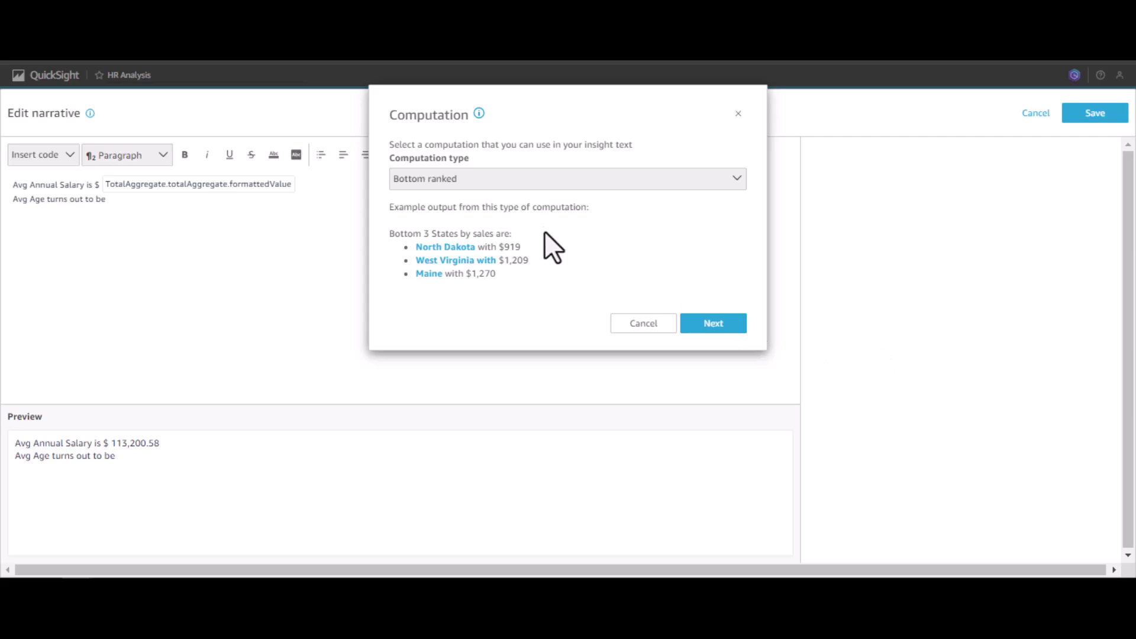
Step: Add a second Total aggregation computation to the narrative, using Age (Average) as its value
click(524, 181)
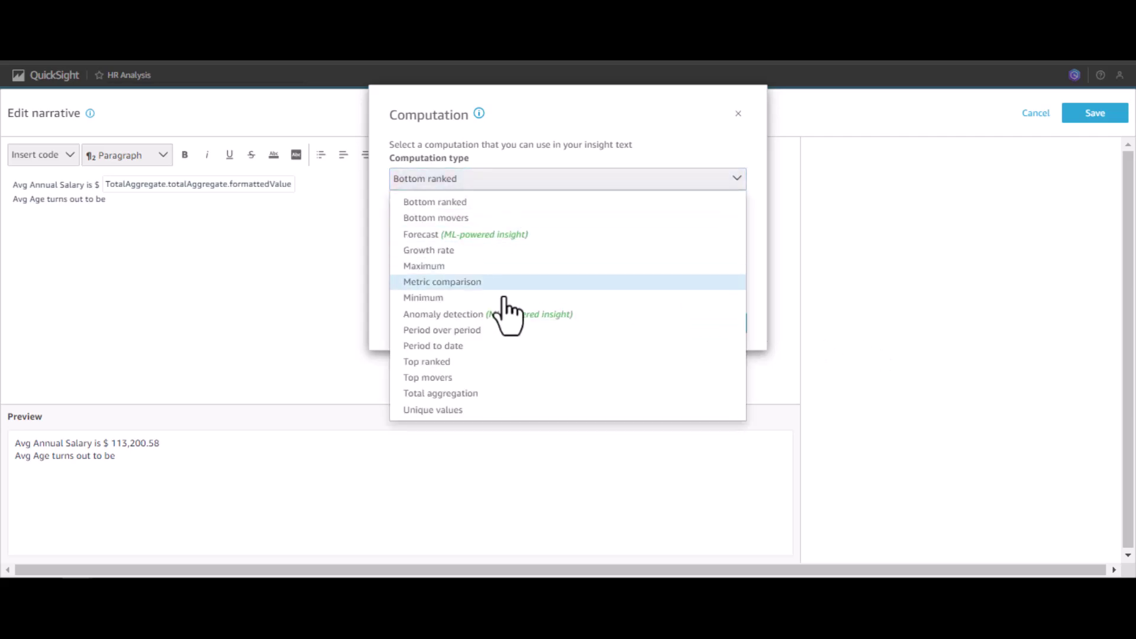
click(495, 394)
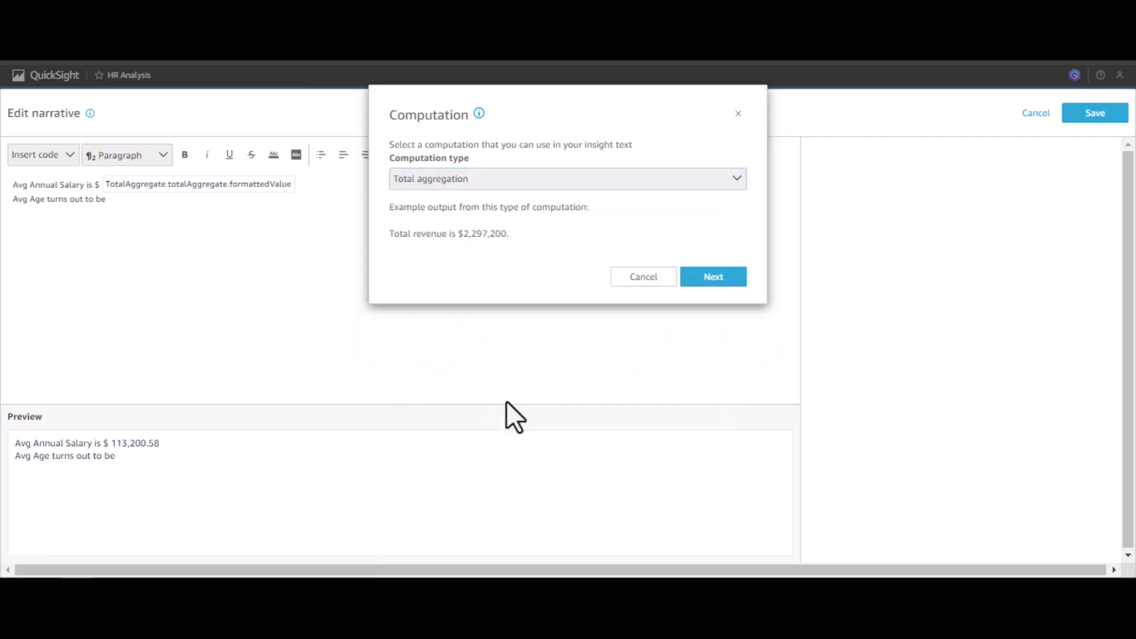
click(714, 279)
click(504, 254)
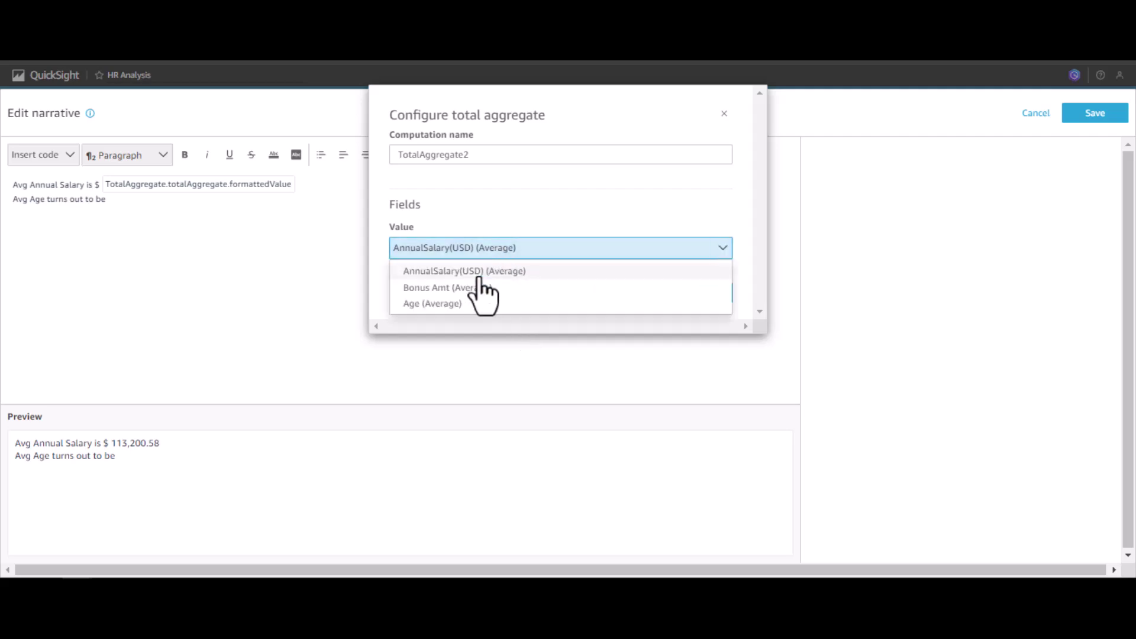
click(453, 305)
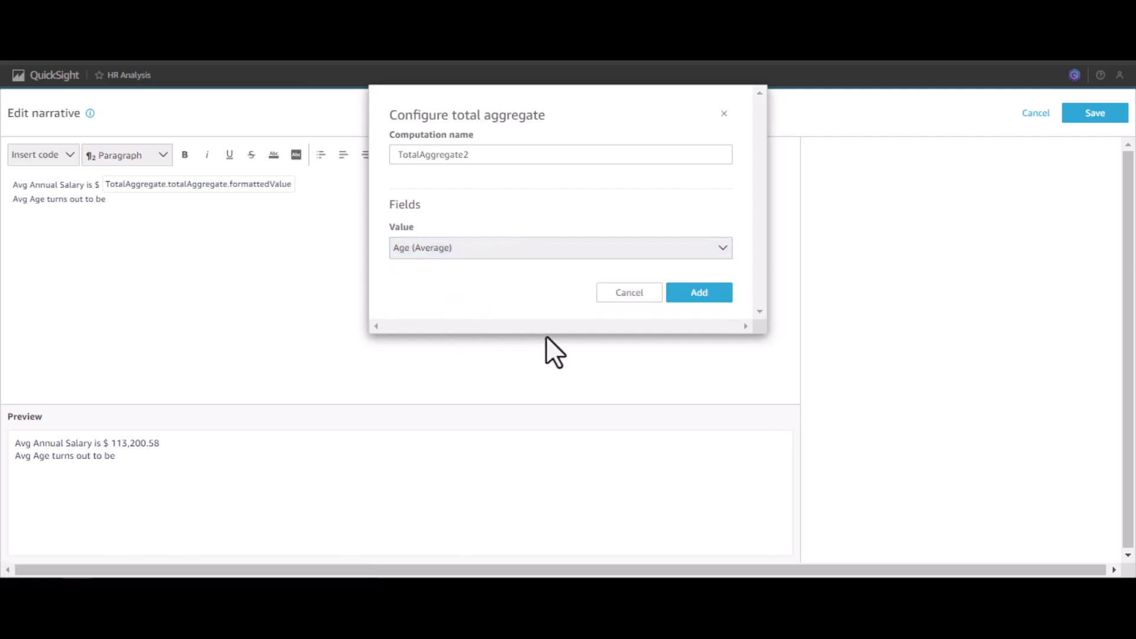
click(693, 296)
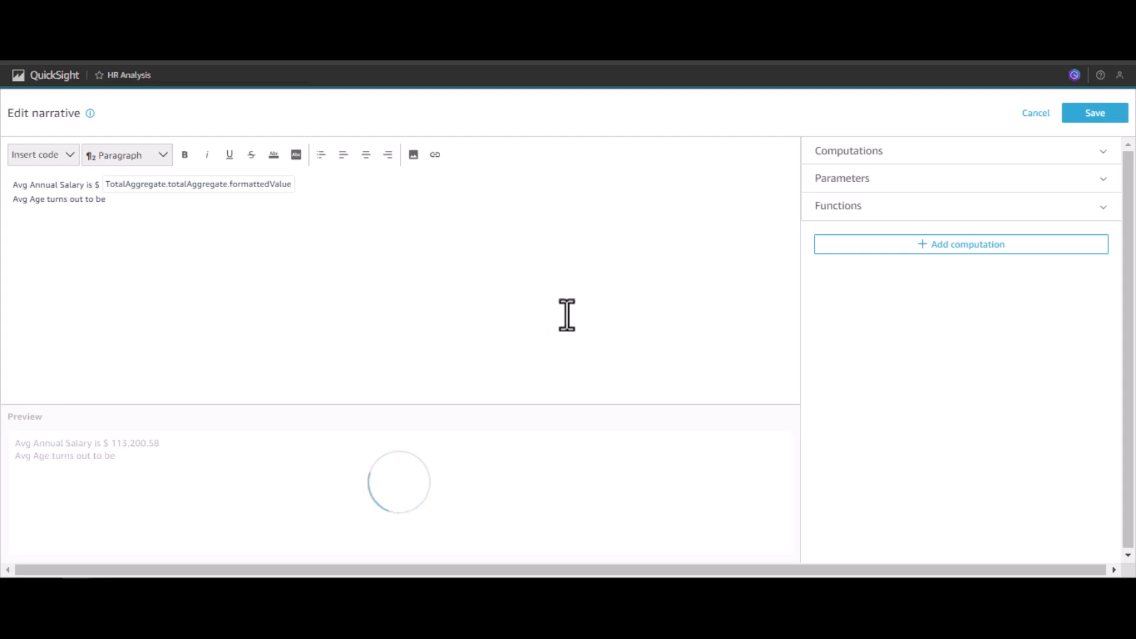
Step: Rename the TotalAggregate2 computation to "Age" and save it
click(942, 152)
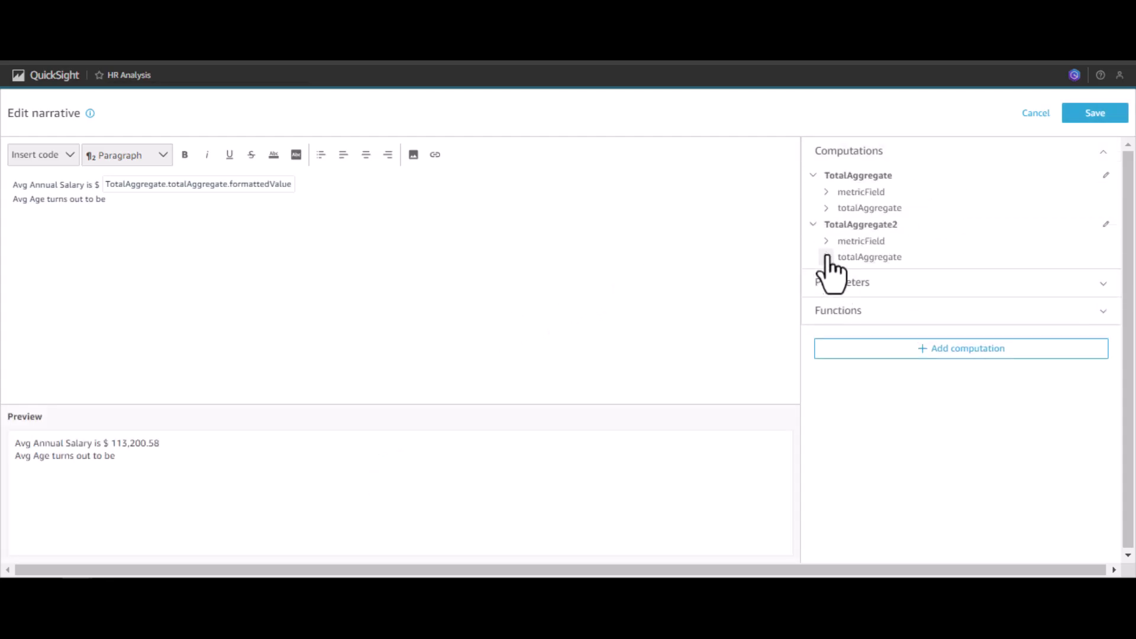
click(1106, 225)
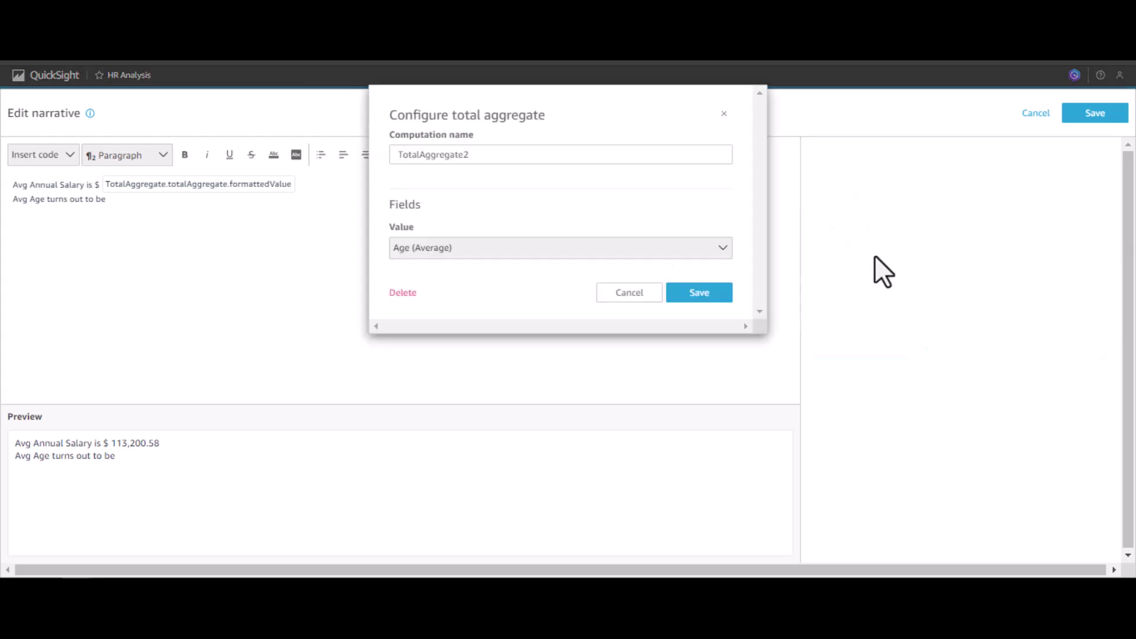
drag(489, 155, 402, 155)
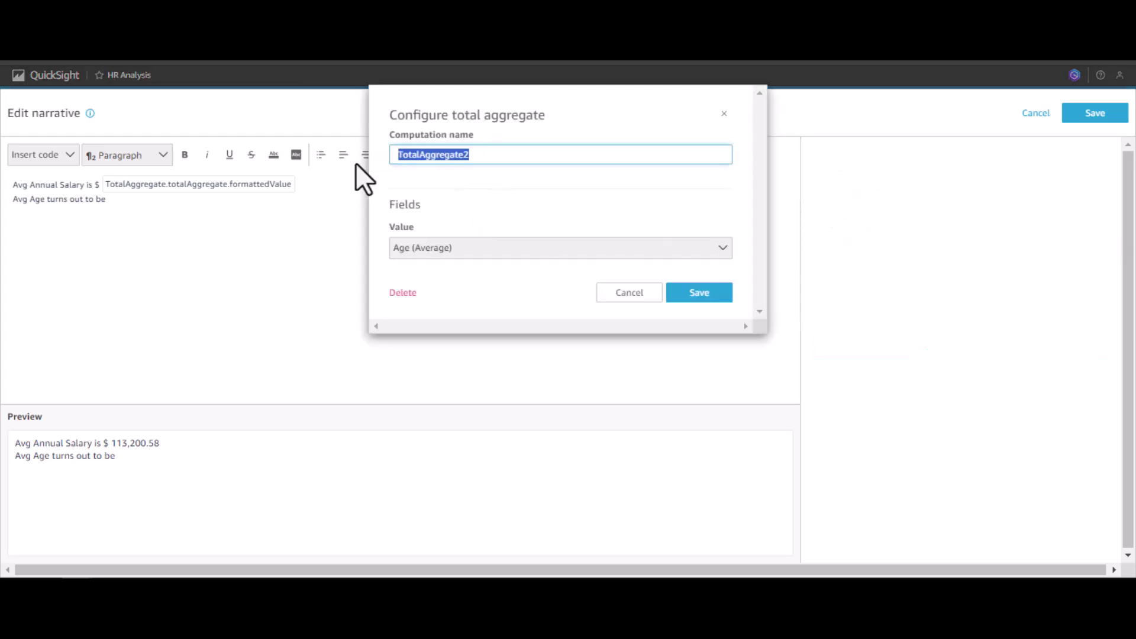
text(Age)
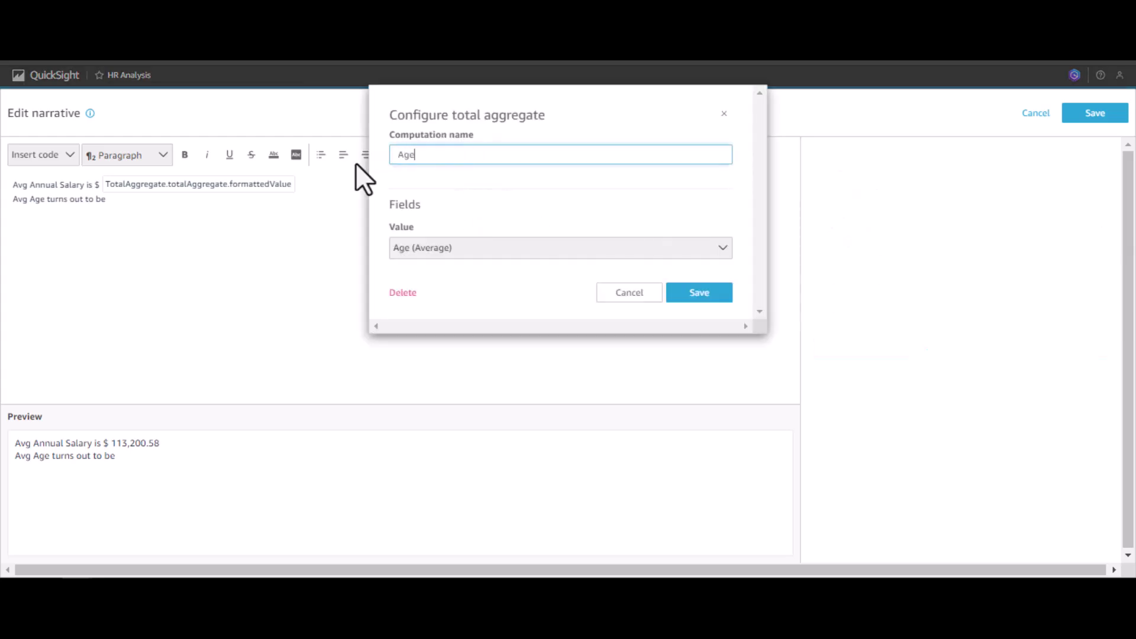
click(690, 296)
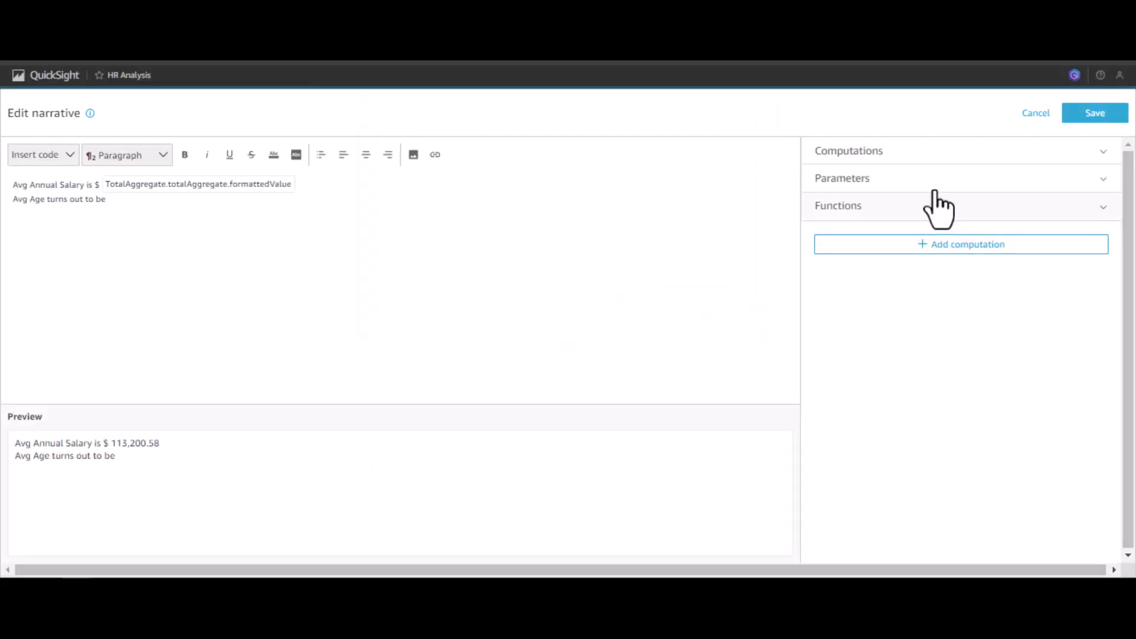
Step: Complete the line "Avg Age turns out to be" with the Age computation's totalAggregate formattedValue, and start a new line "Avg Bonus Amt is"
click(932, 181)
click(929, 153)
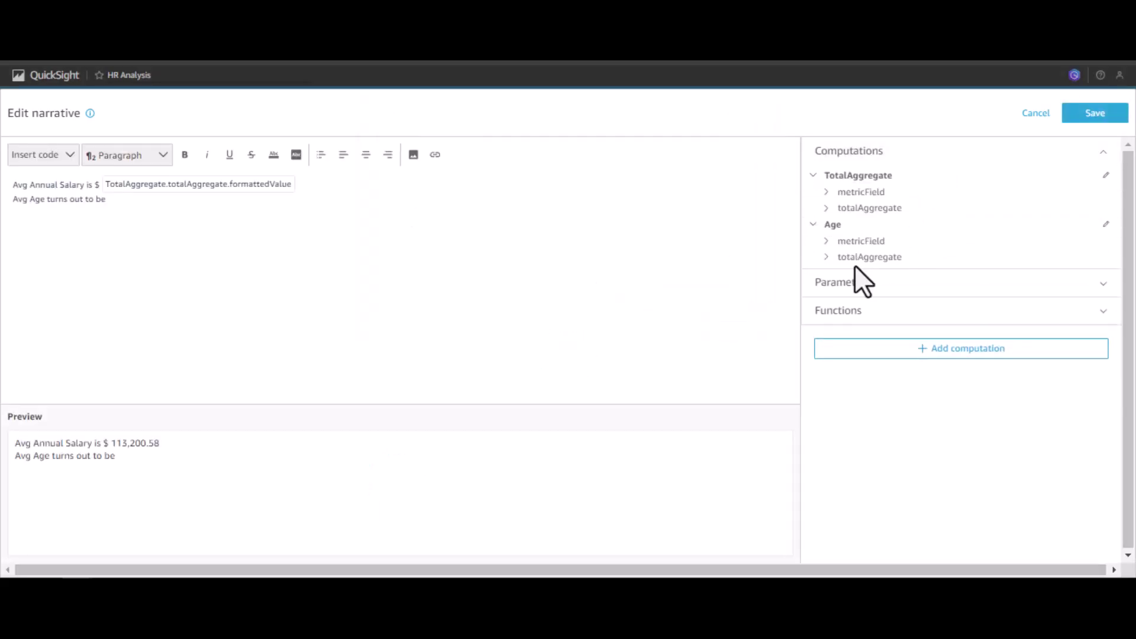
click(826, 258)
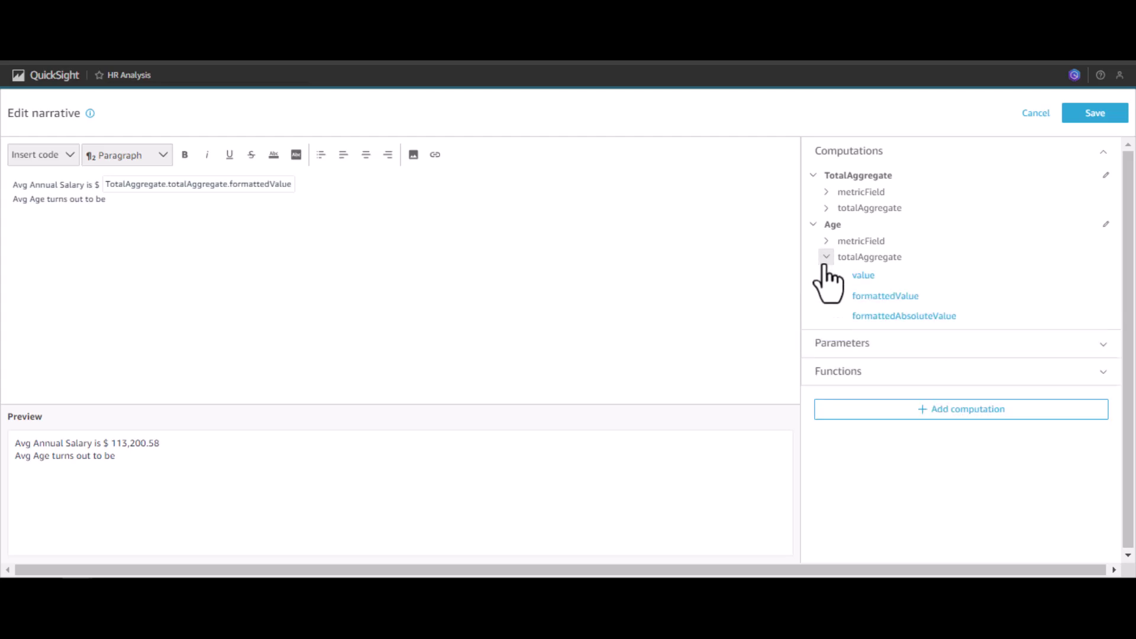
click(880, 297)
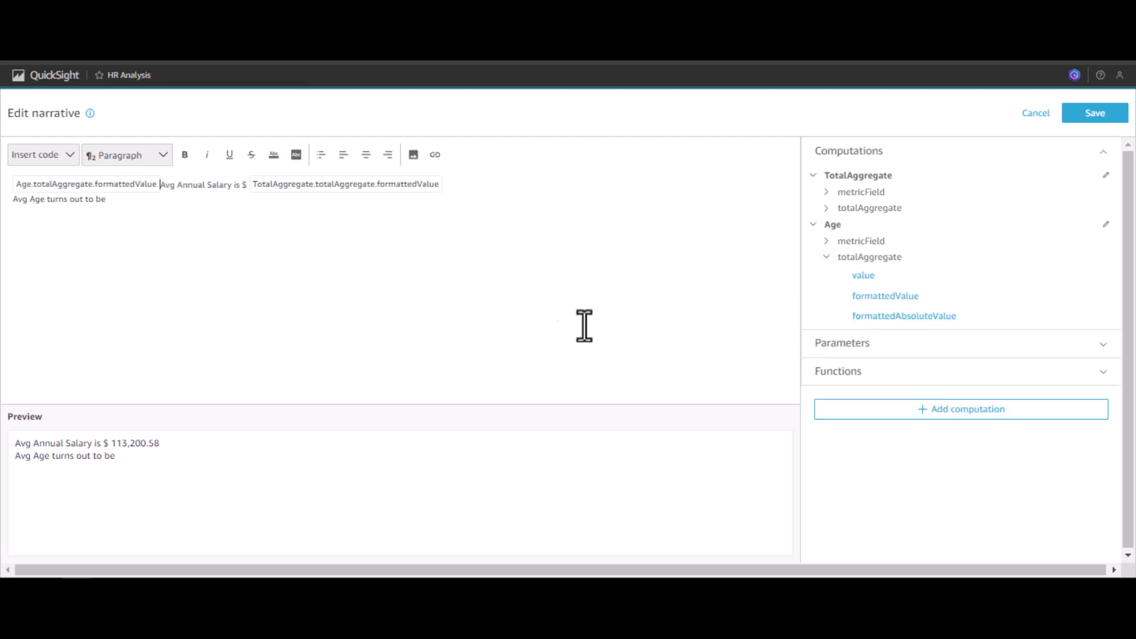
key(ctrl+z)
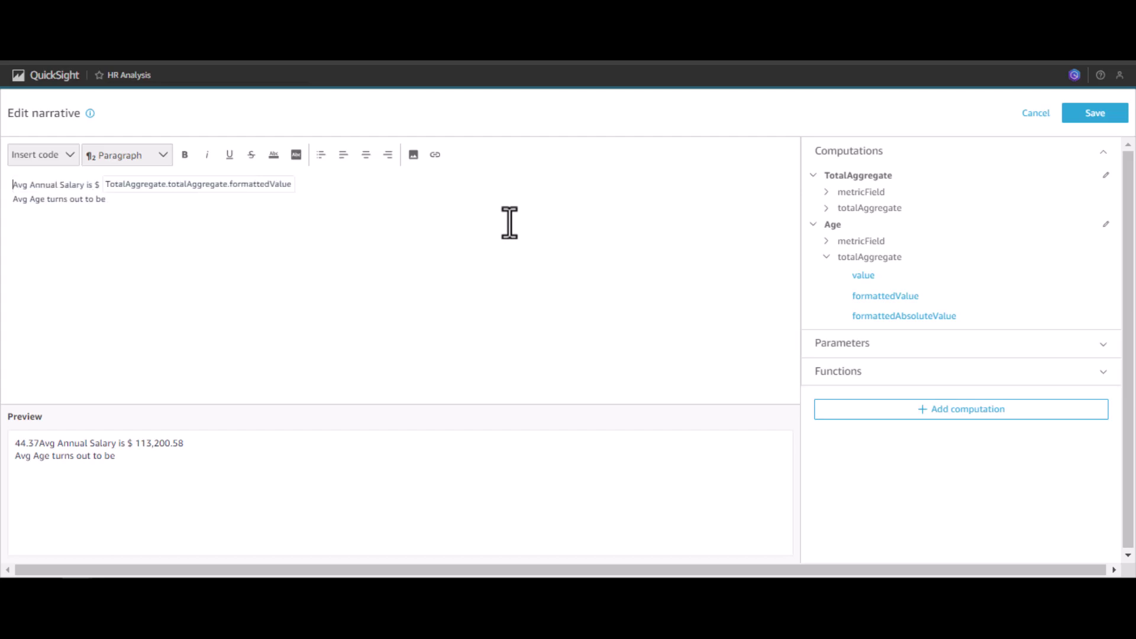
click(295, 195)
click(164, 209)
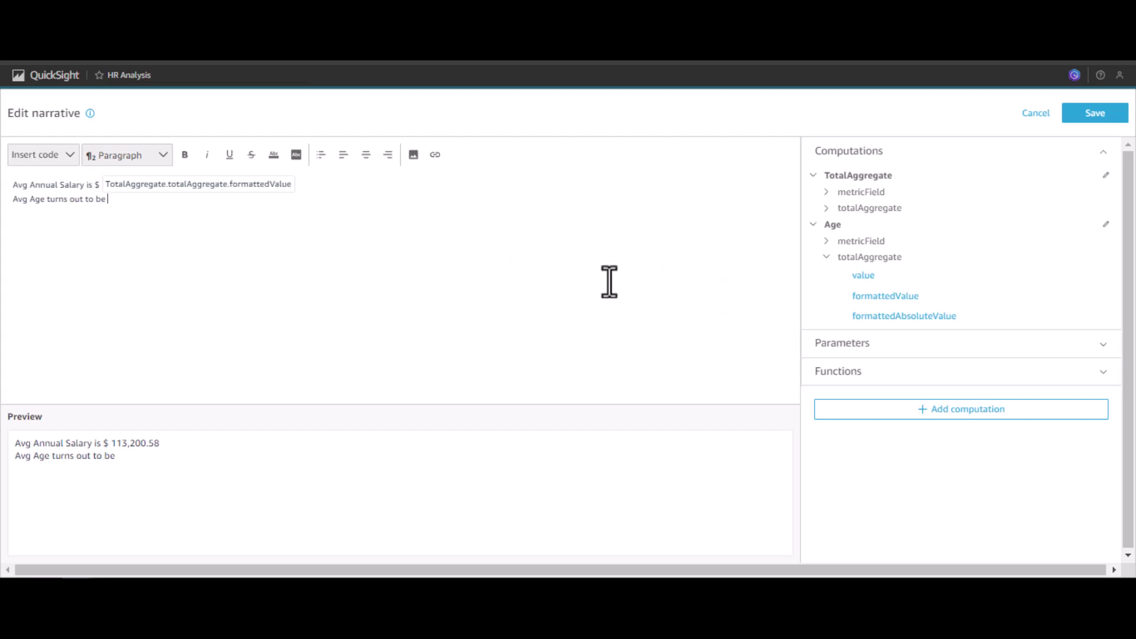
click(884, 296)
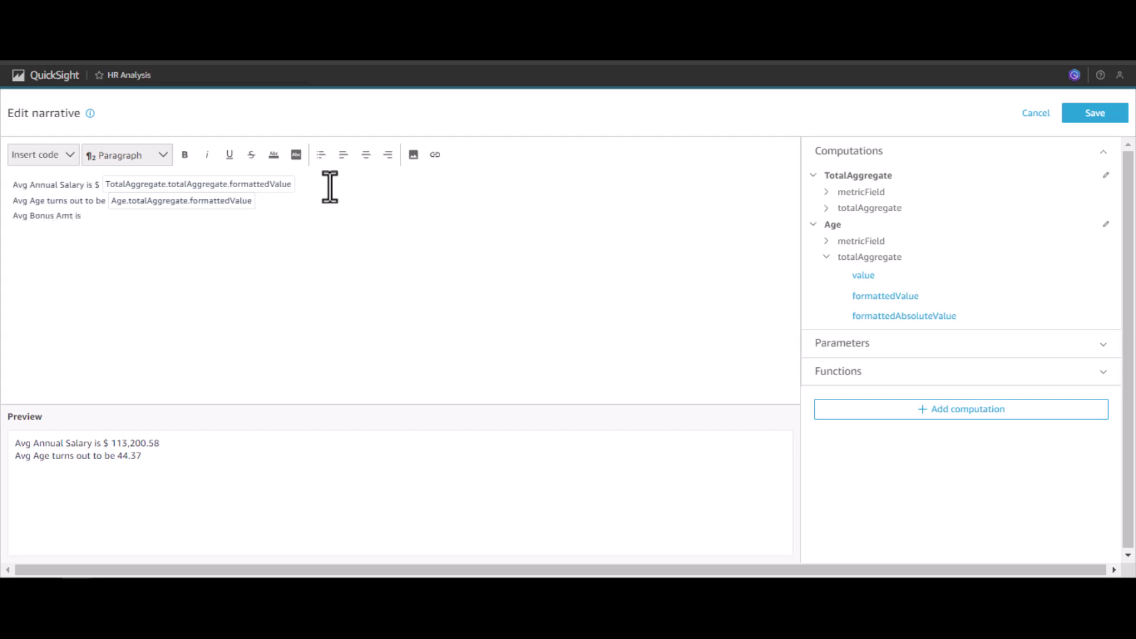
Step: Add a Total aggregation computation named "Bonus" with Bonus Amt (Average) as its value
click(952, 419)
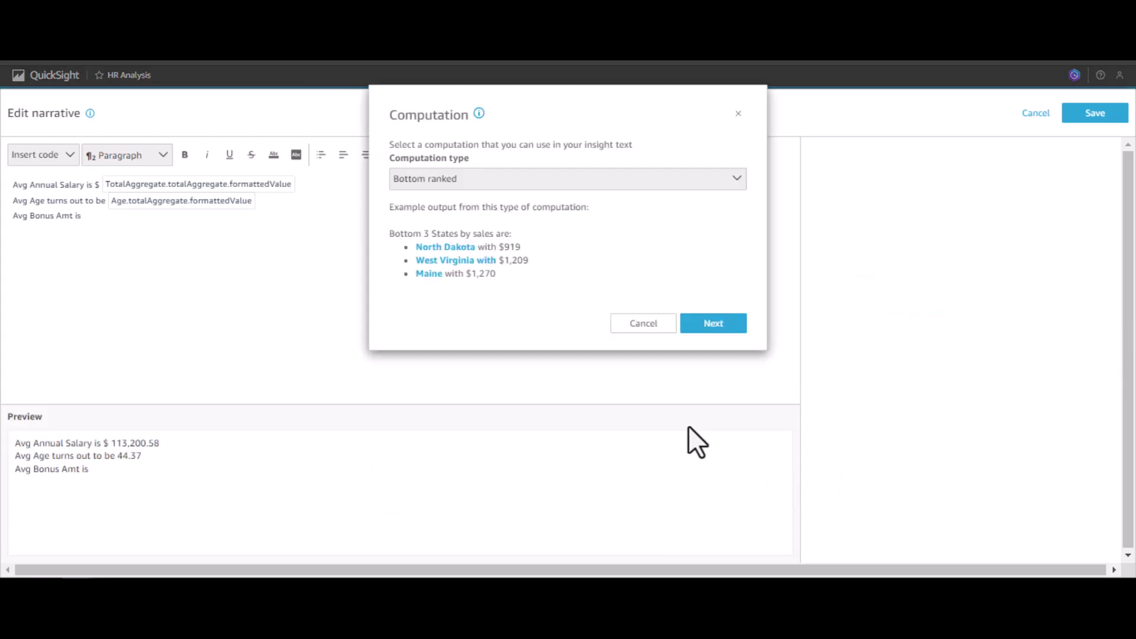
click(636, 181)
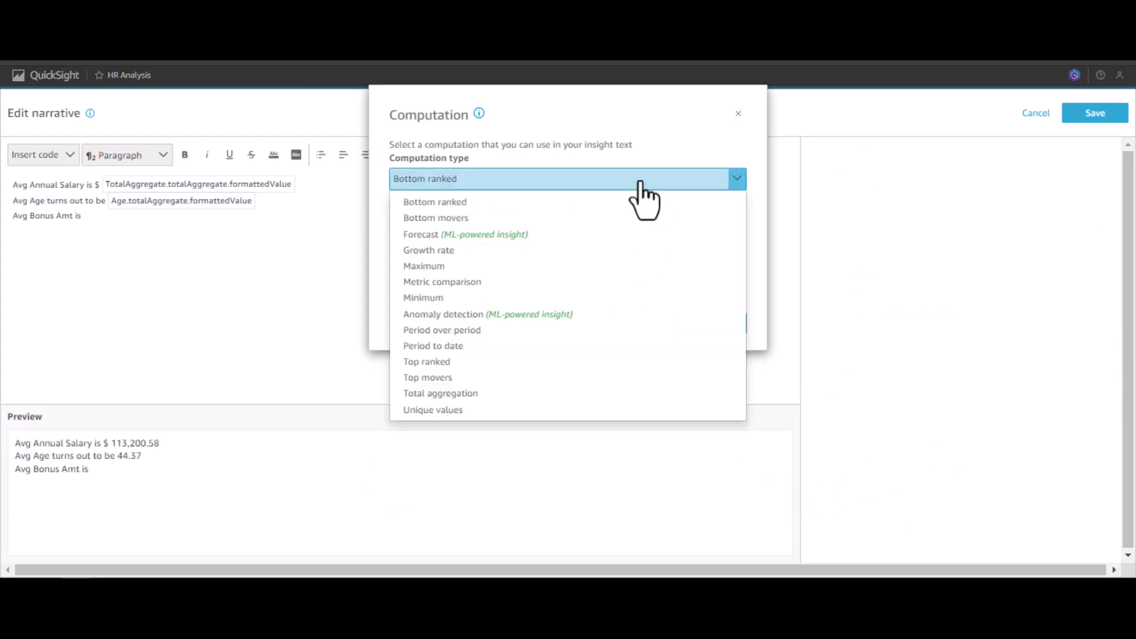
click(456, 393)
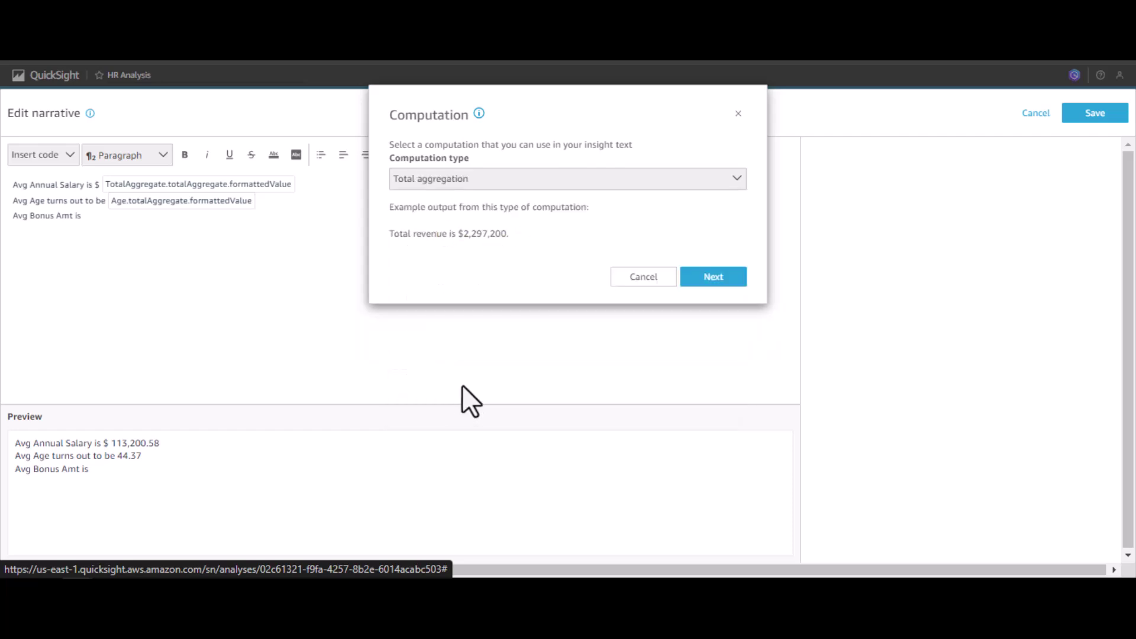
click(712, 284)
double_click(507, 154)
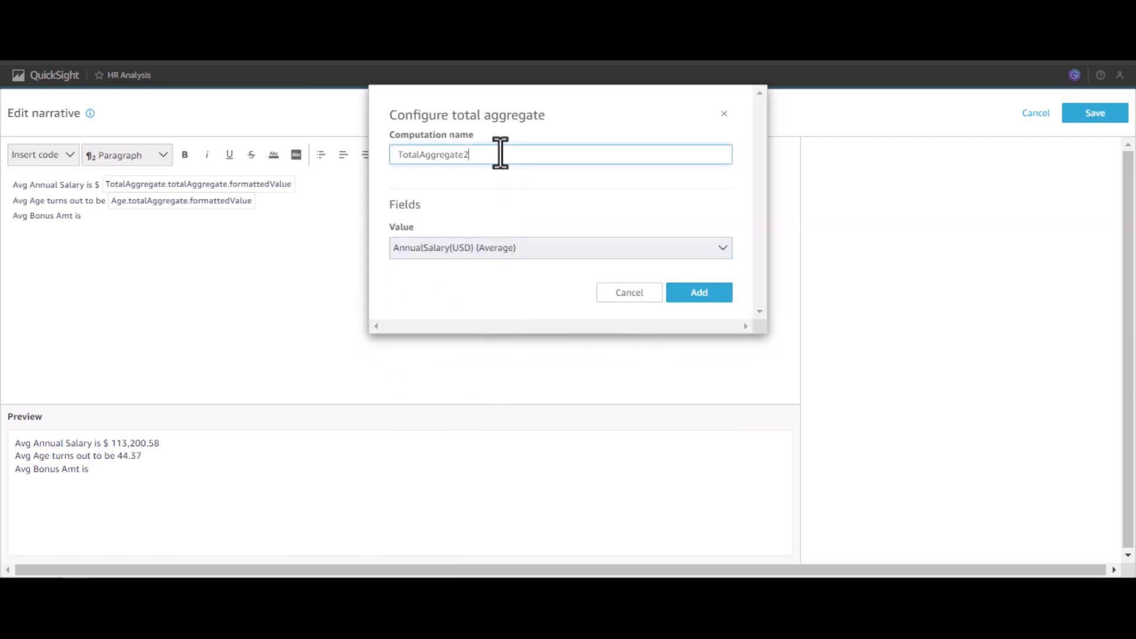
text(Bonus)
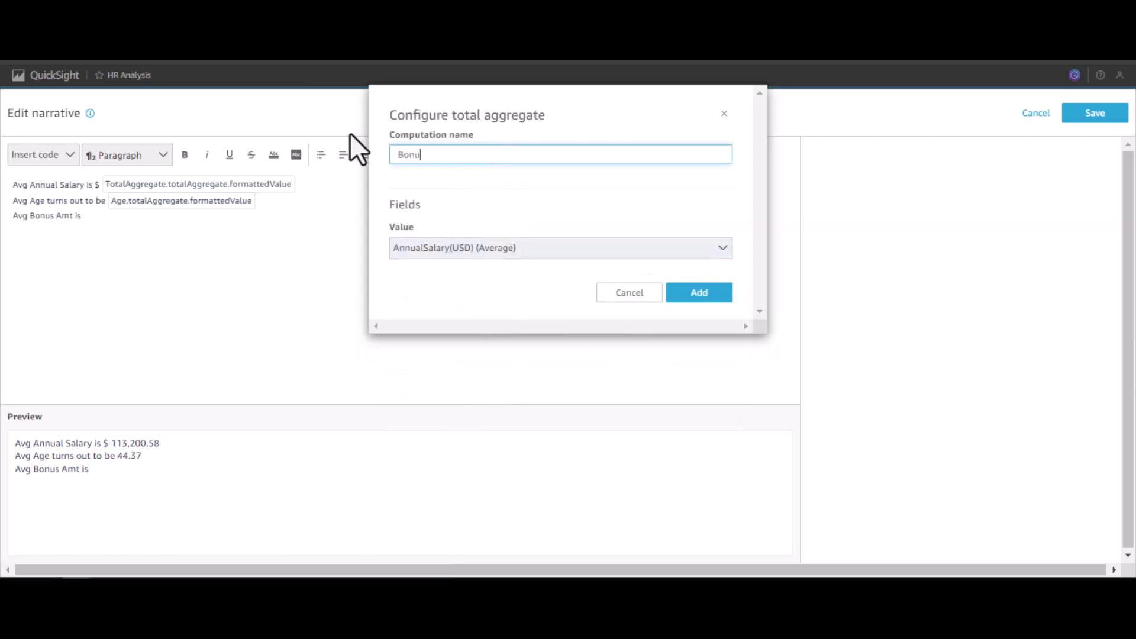
click(409, 247)
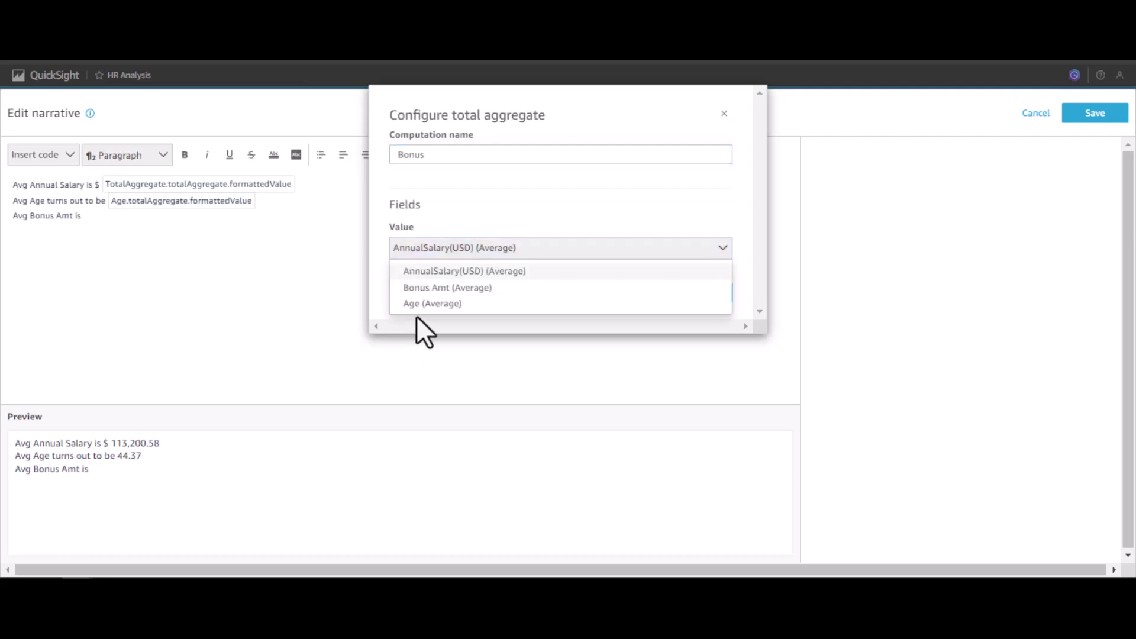
click(435, 290)
click(704, 293)
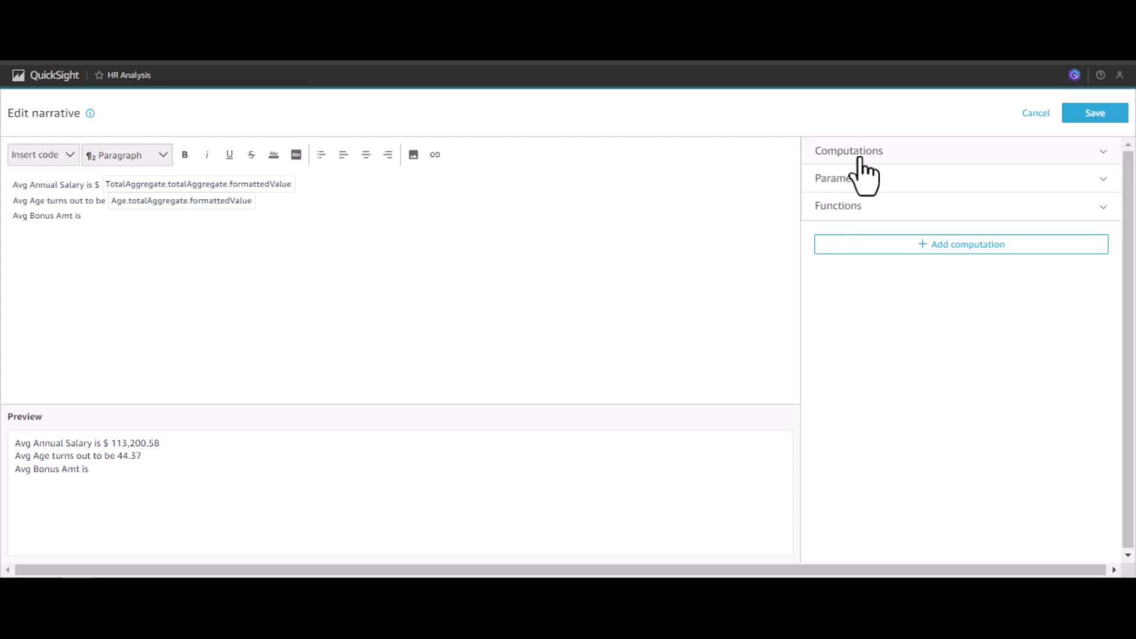
Step: Complete the line "Avg Bonus Amt is" with the Bonus computation's totalAggregate formattedValue and save the narrative
click(855, 155)
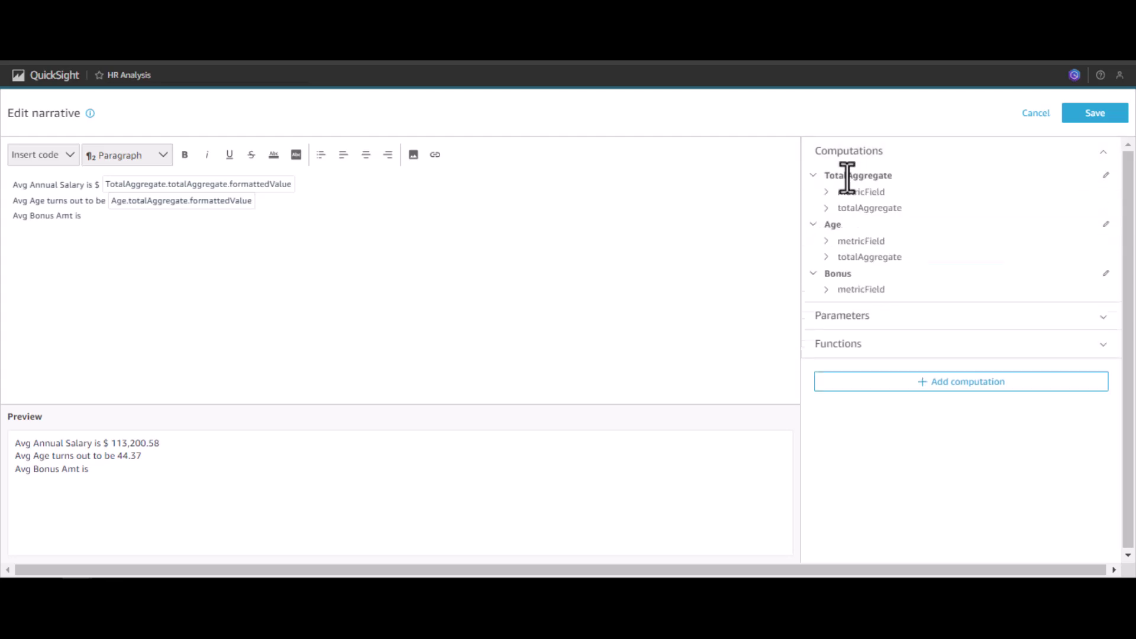
click(826, 290)
click(826, 366)
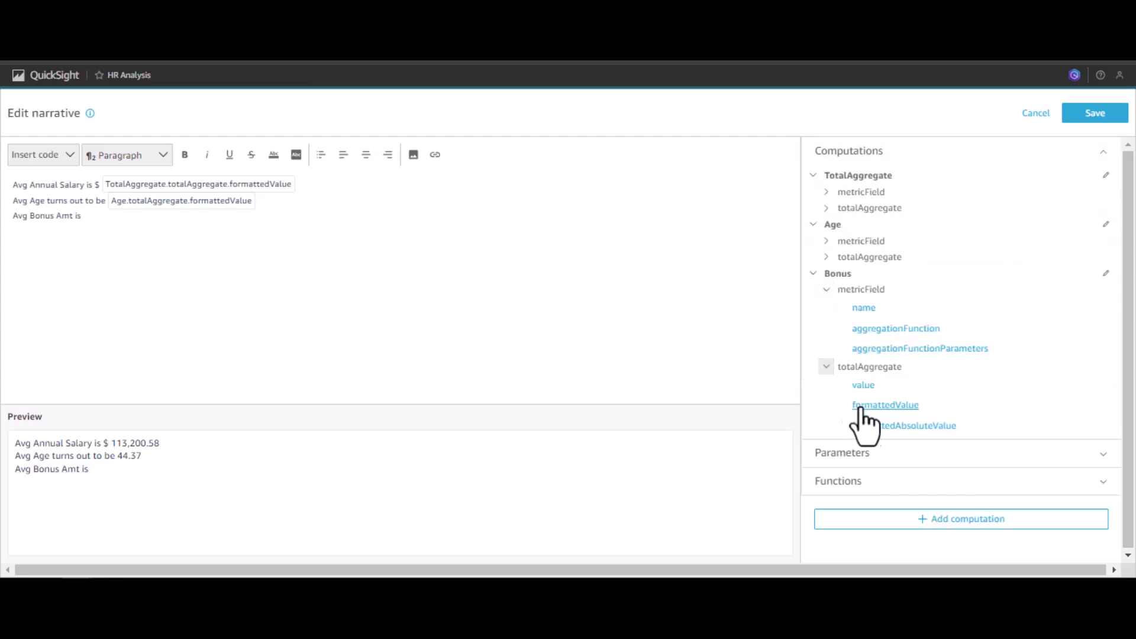
click(868, 409)
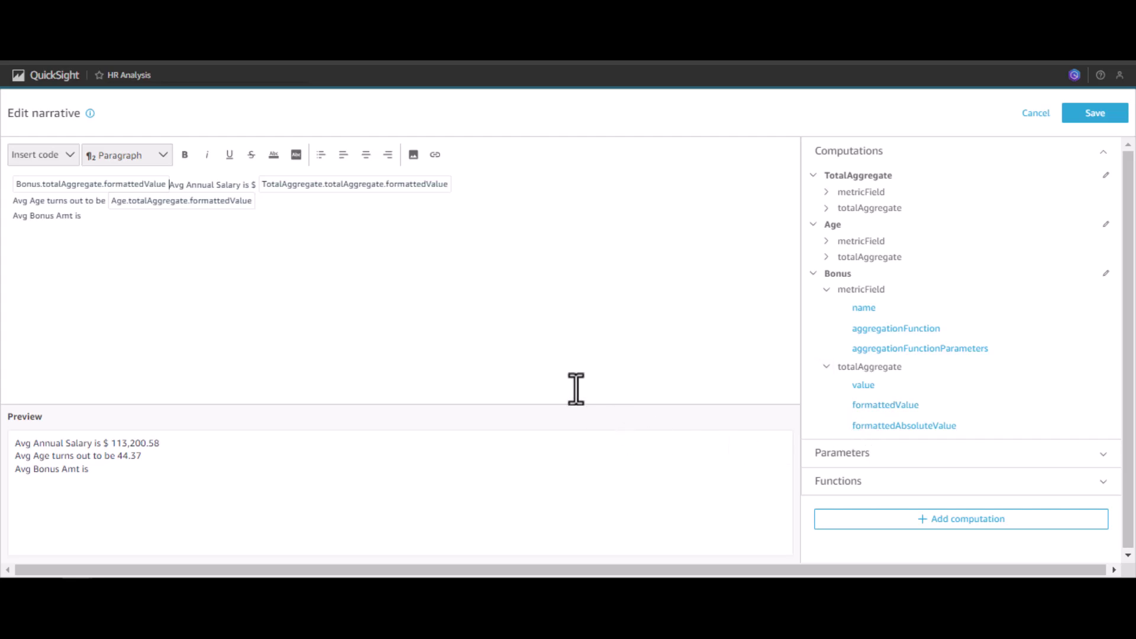
key(ctrl+z)
click(175, 229)
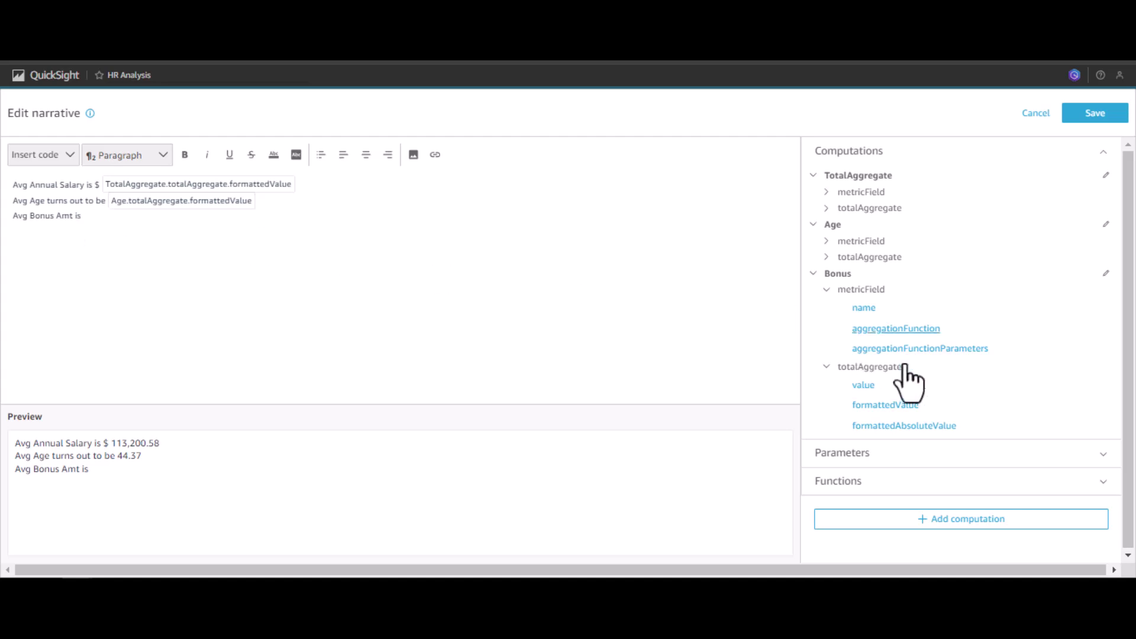
click(893, 408)
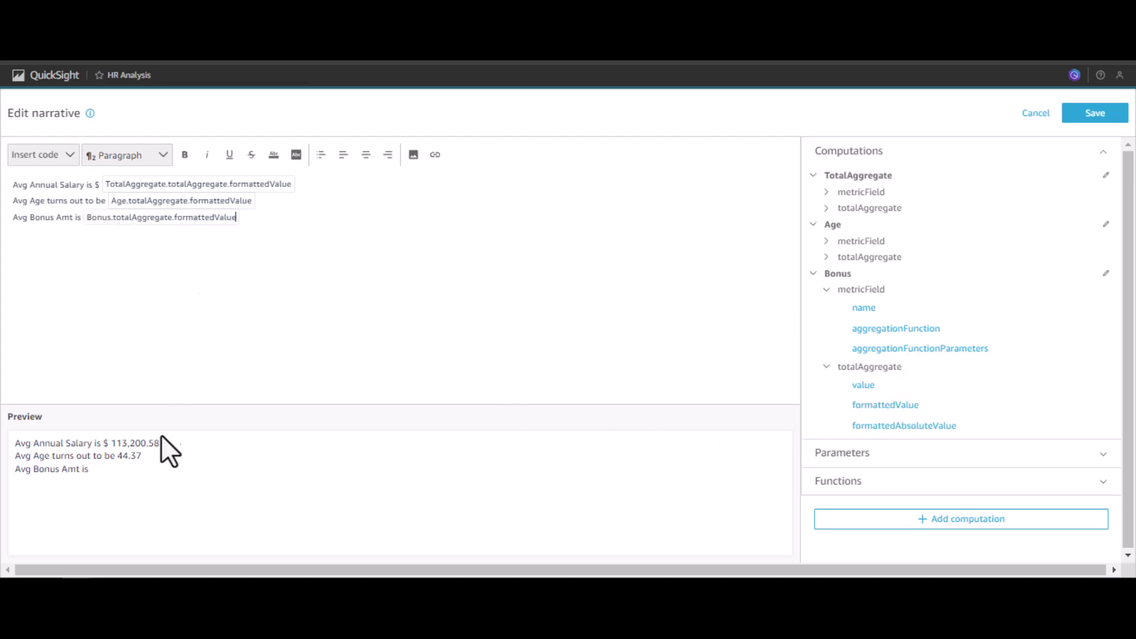
drag(136, 500, 264, 447)
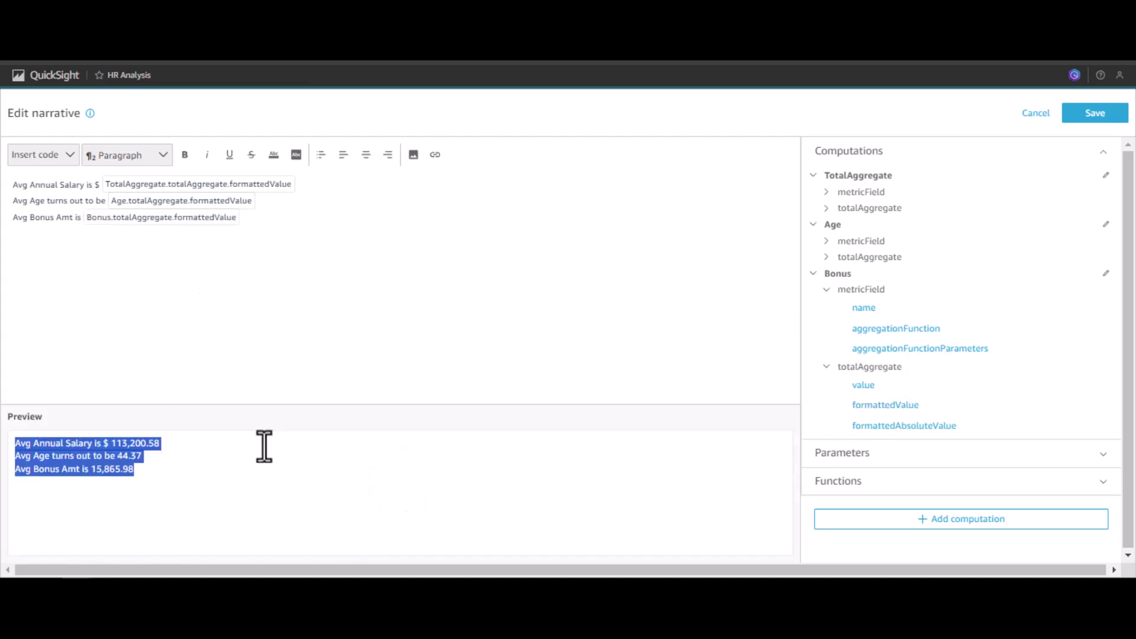
click(1108, 115)
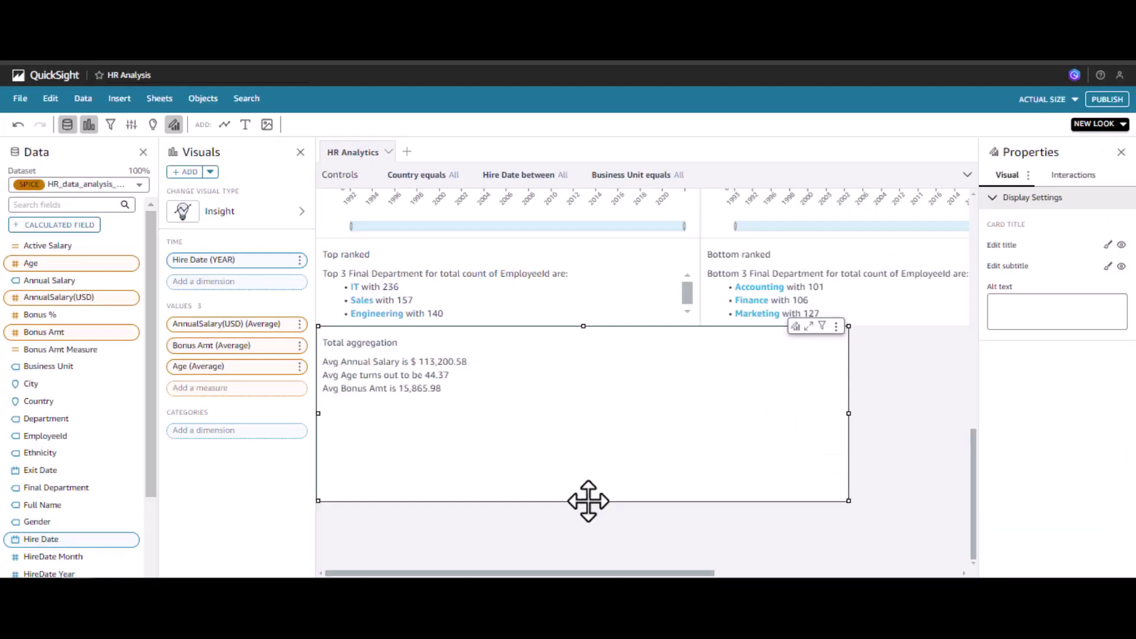
Step: Retitle the Total aggregation insight "Conclusion" and resize it to a shorter card matching the width of the Top ranked insight above
drag(583, 502, 591, 435)
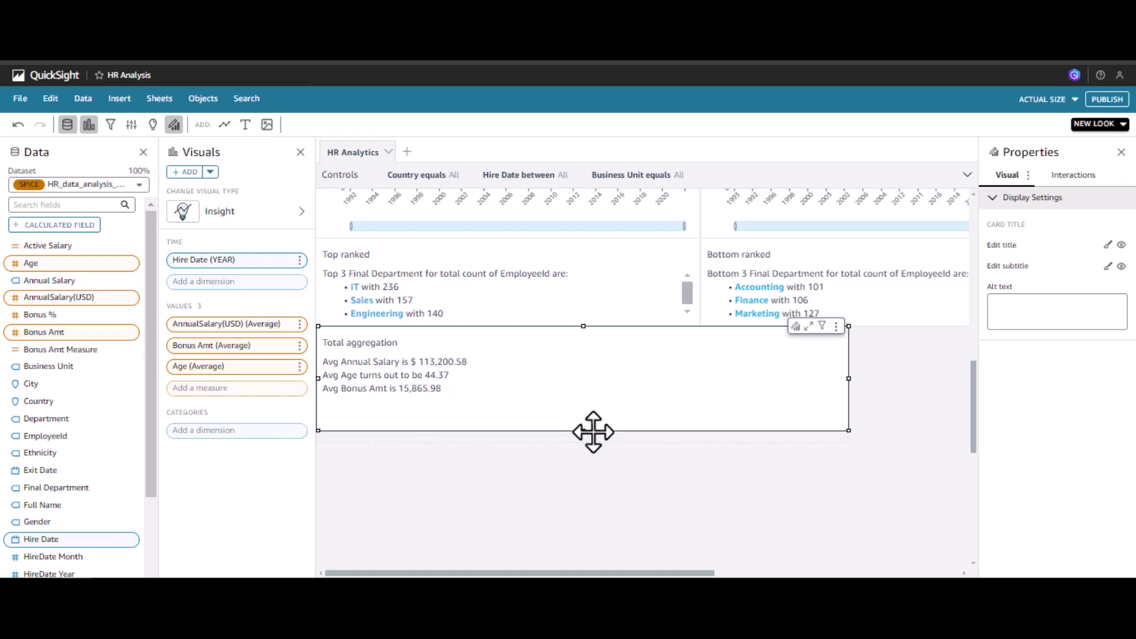
drag(853, 443, 943, 456)
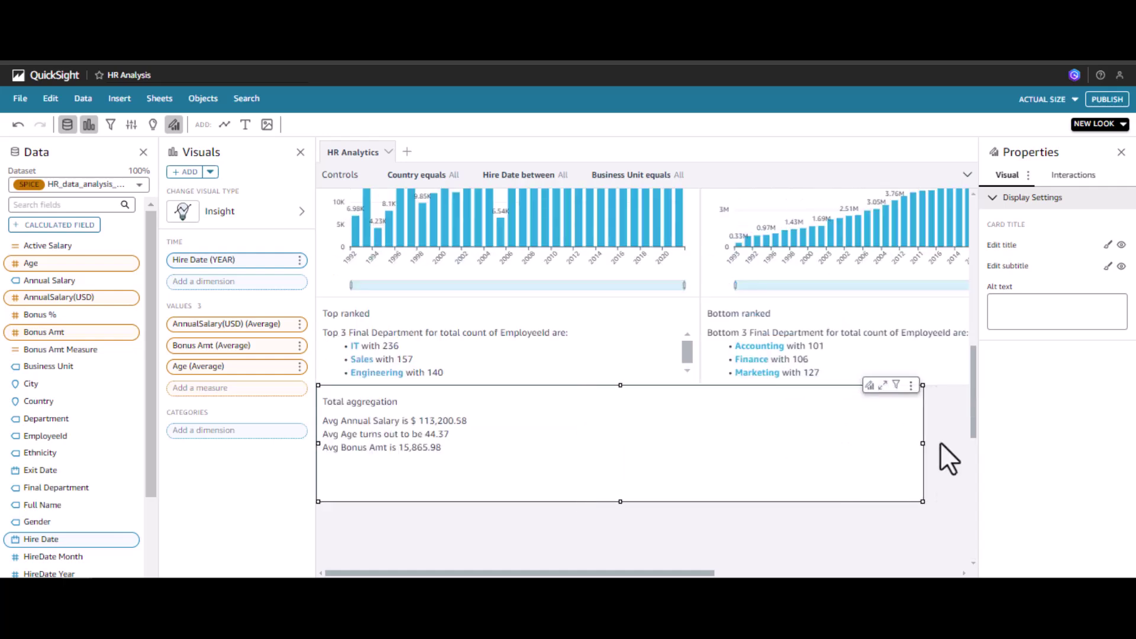
double_click(384, 405)
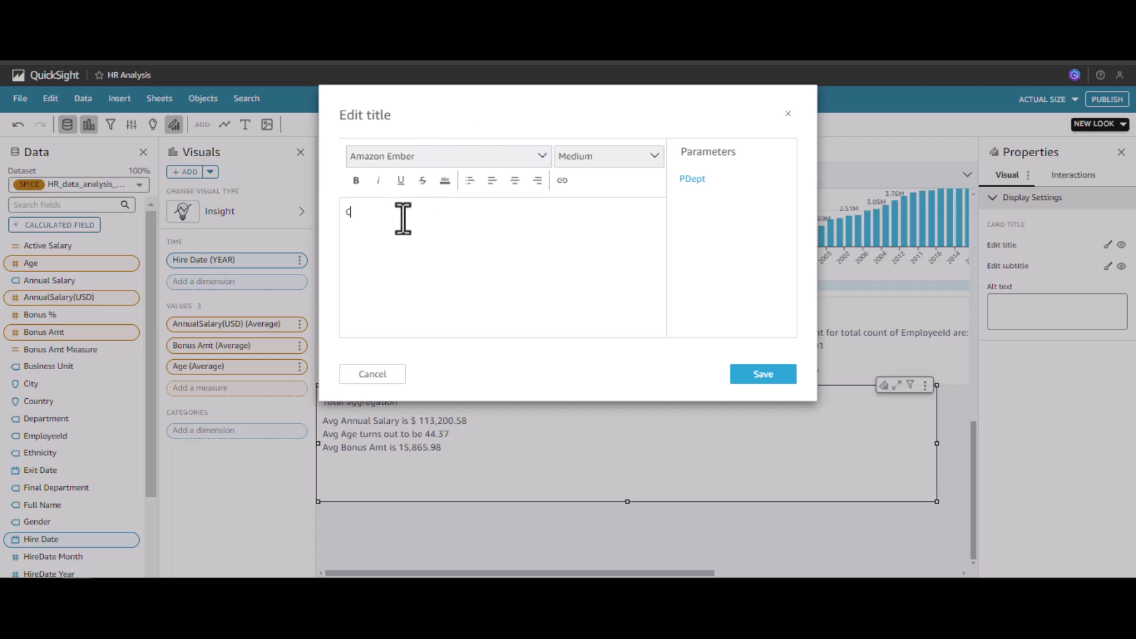
text(Conclusion)
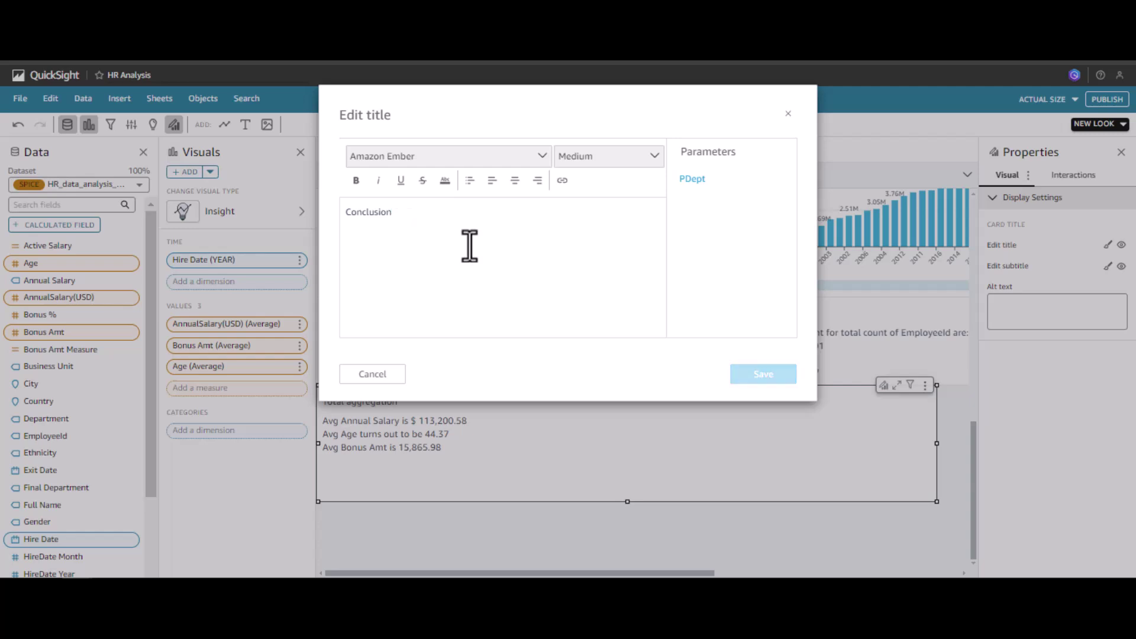
click(760, 382)
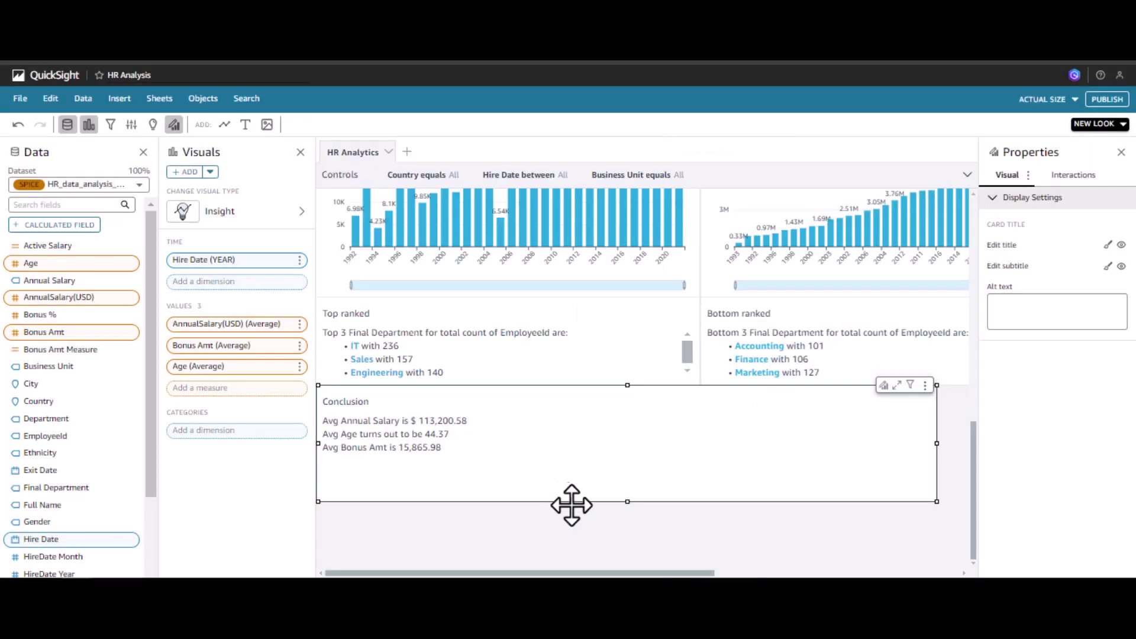
drag(626, 497, 626, 467)
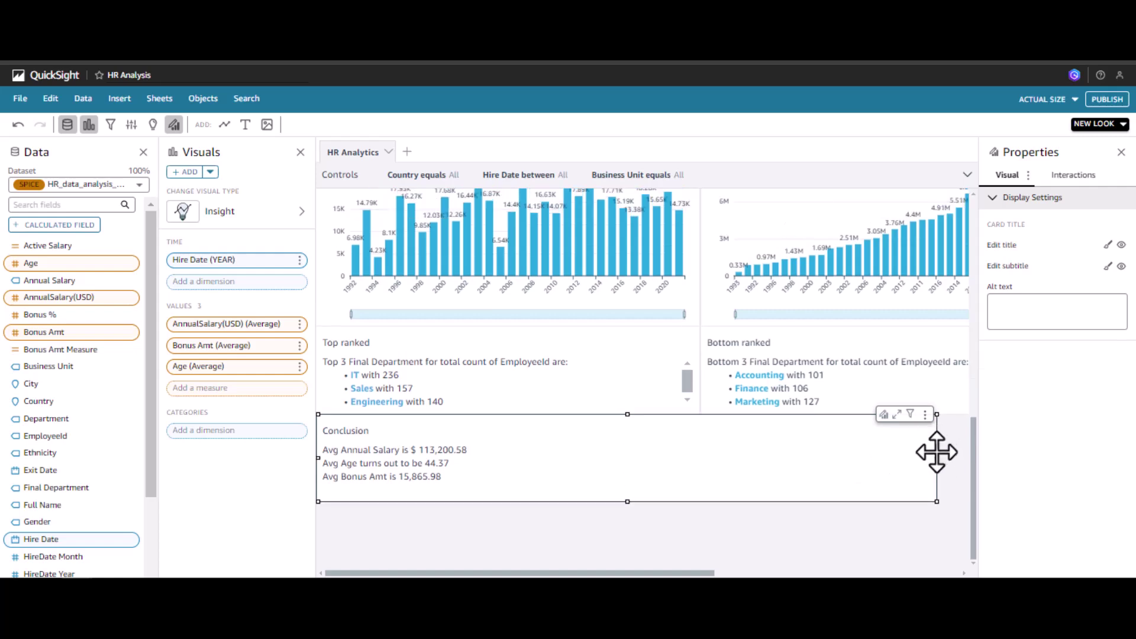
drag(938, 459, 700, 459)
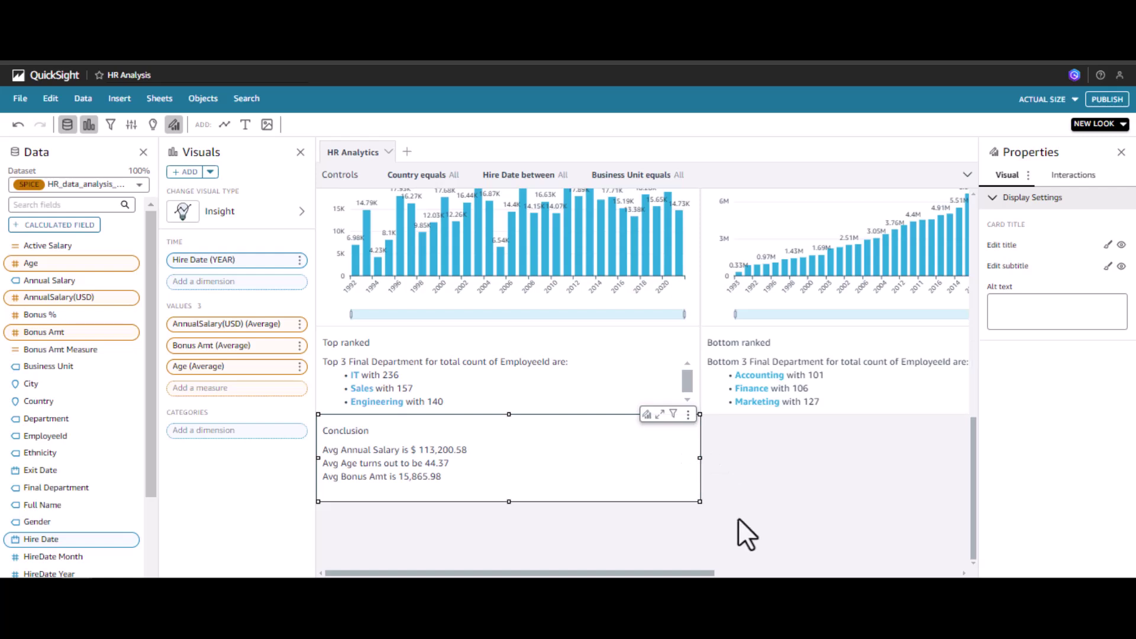